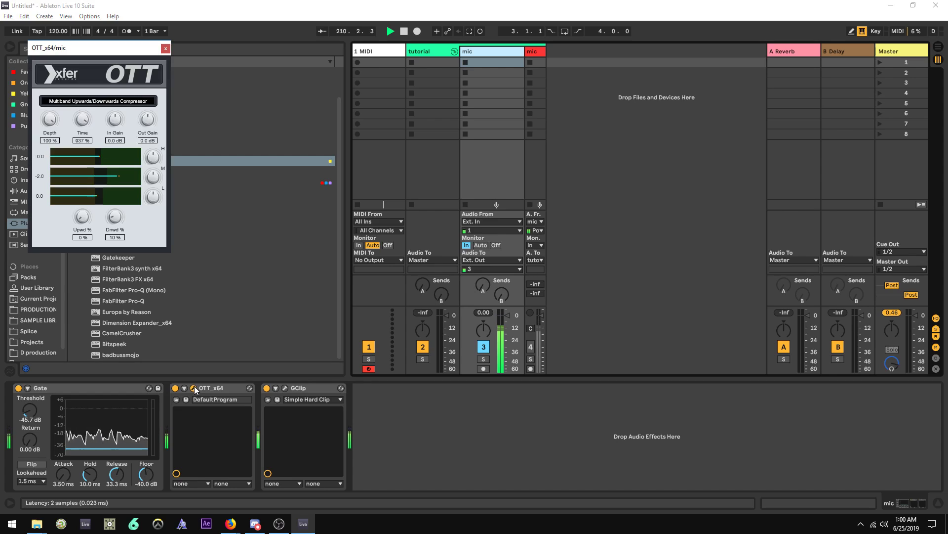
# - Close the OTT plug-in window and collapse the Gate device on the mic track
pyautogui.hotkey('alt', 'Tab')
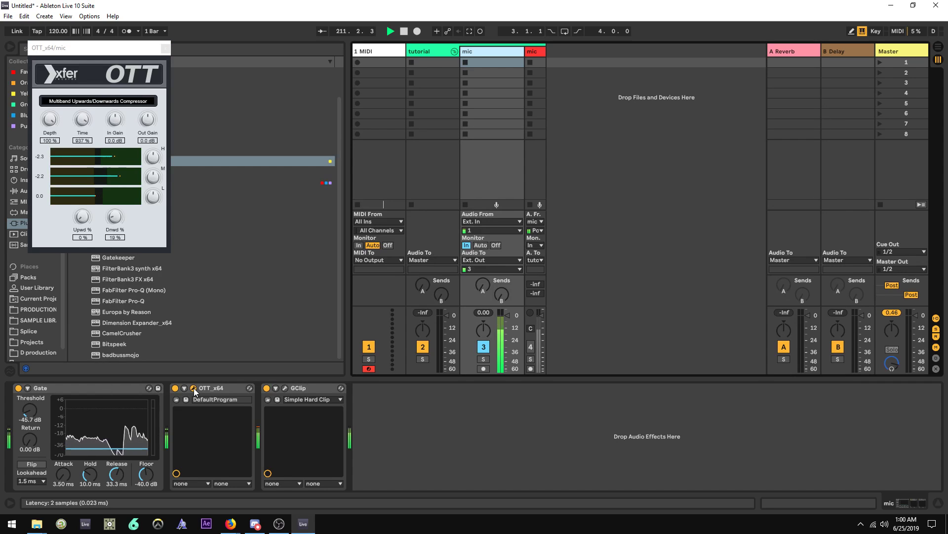
pyautogui.click(162, 49)
pyautogui.click(92, 385)
pyautogui.doubleClick(92, 384)
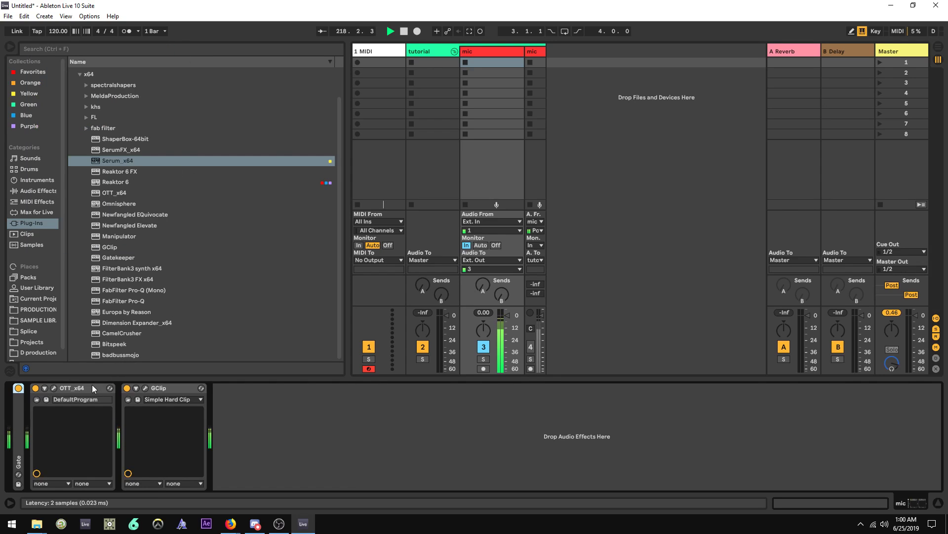
pyautogui.hotkey('alt', 'Tab')
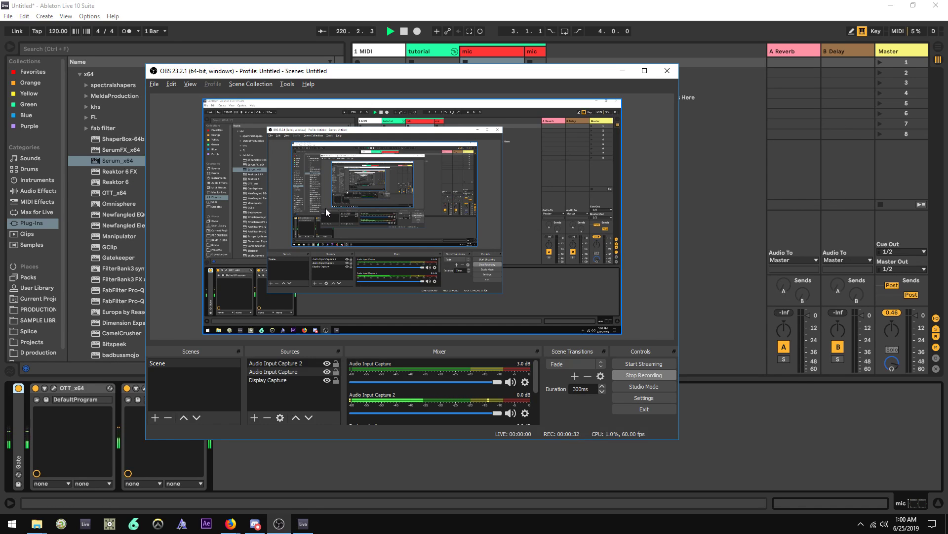
pyautogui.hotkey('alt', 'Tab')
# - Select the 1 MIDI track and point out the SerumFX_x64 and Serum_x64 entries among the plug-ins
pyautogui.click(377, 55)
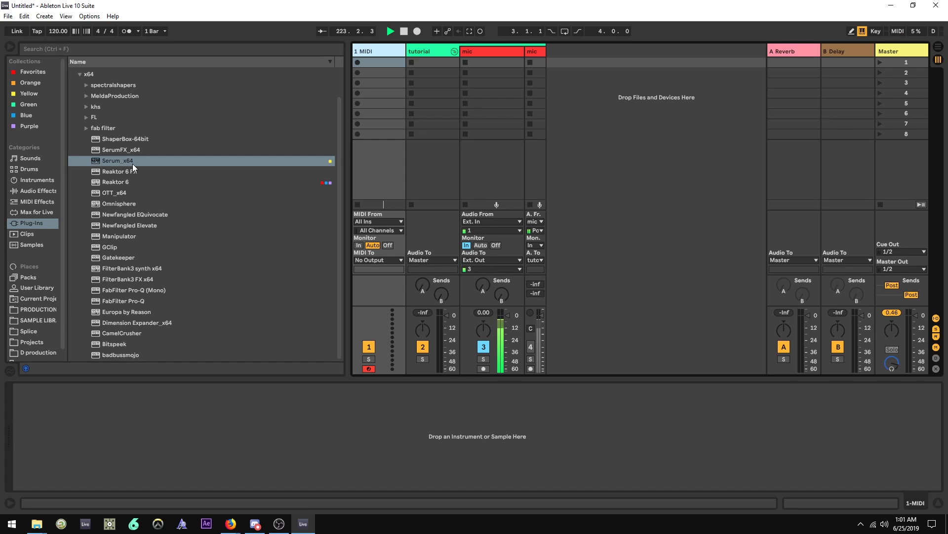
pyautogui.click(140, 151)
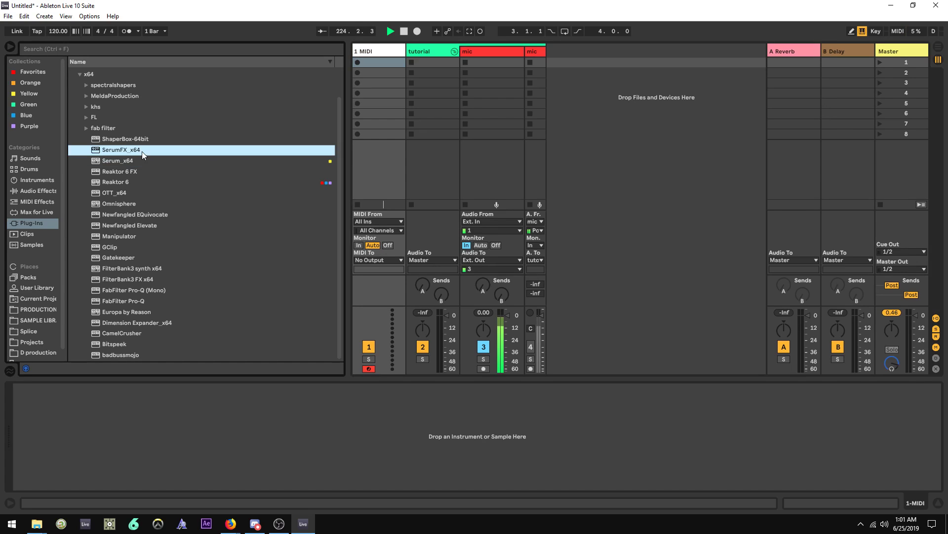
pyautogui.click(113, 161)
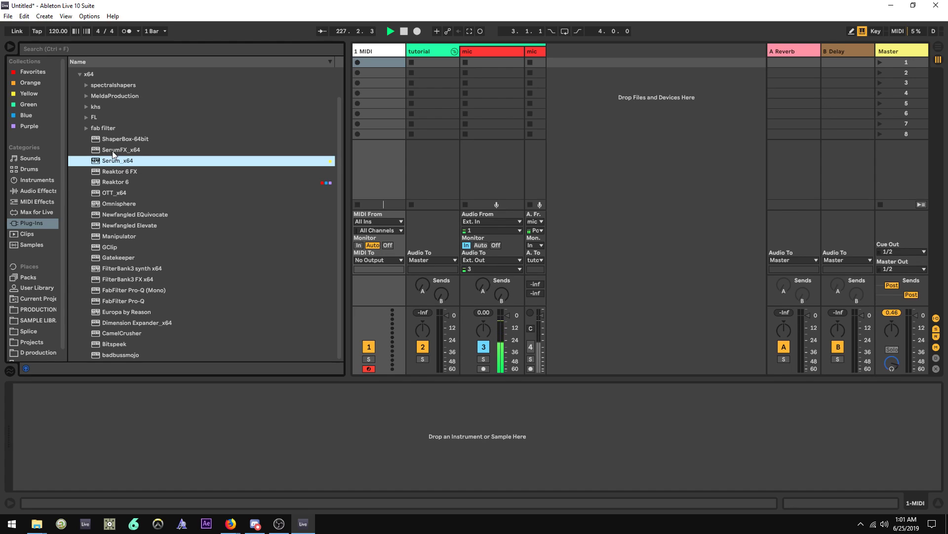
pyautogui.click(112, 150)
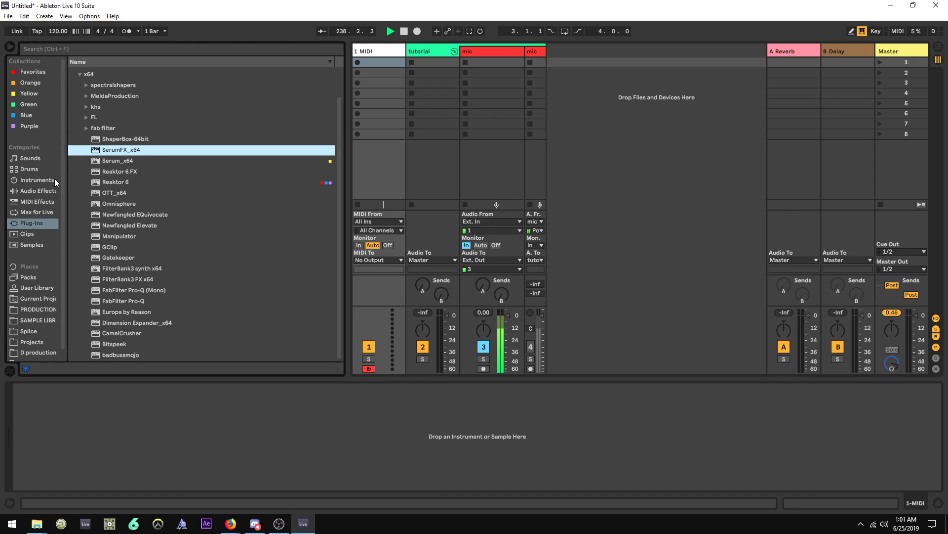
# - Load the Operator instrument onto the 1 MIDI track and set oscillator A to a Triangle wave at -5.1 dB
pyautogui.click(40, 180)
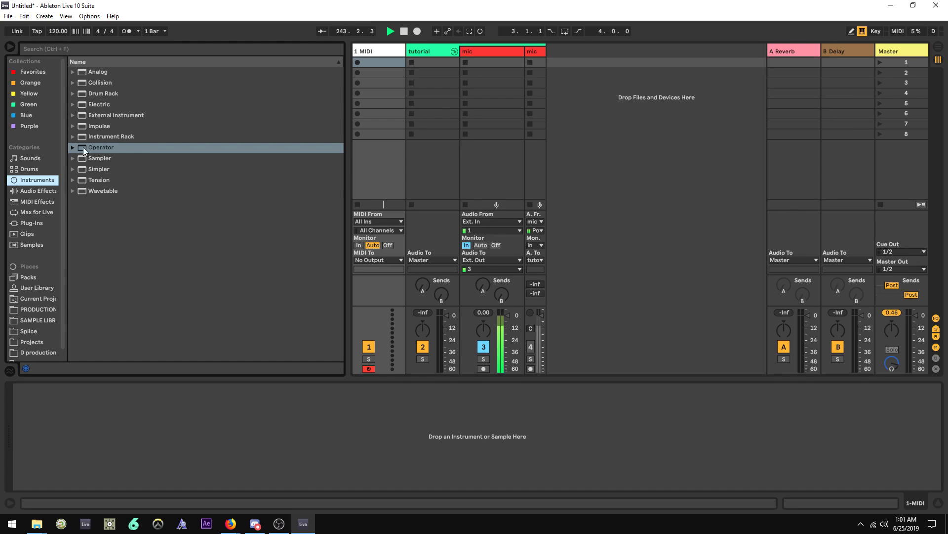
pyautogui.moveTo(83, 147); pyautogui.dragTo(382, 52)
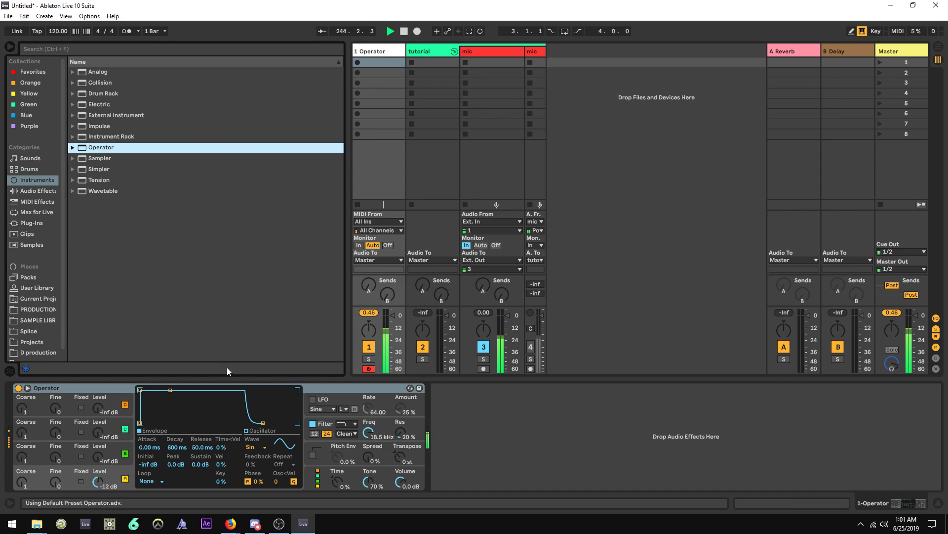
pyautogui.click(264, 432)
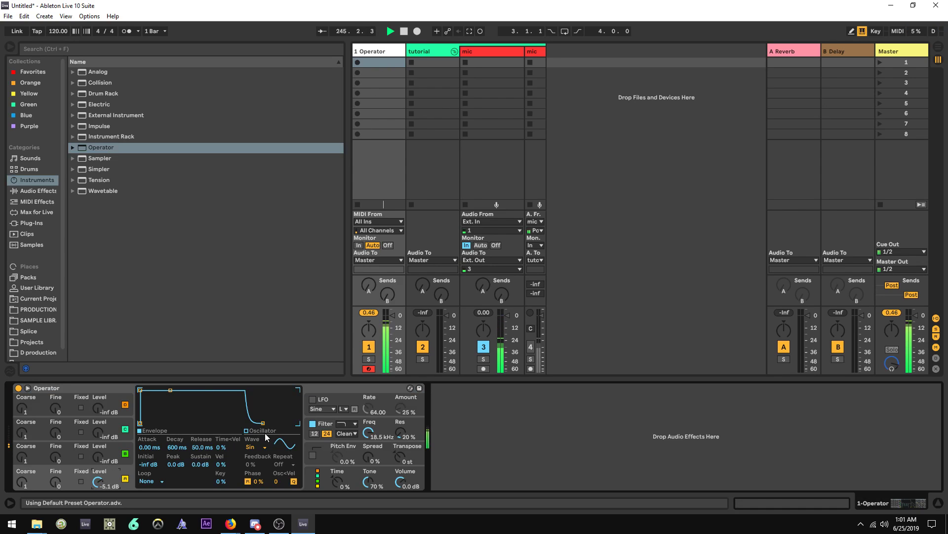
pyautogui.click(245, 447)
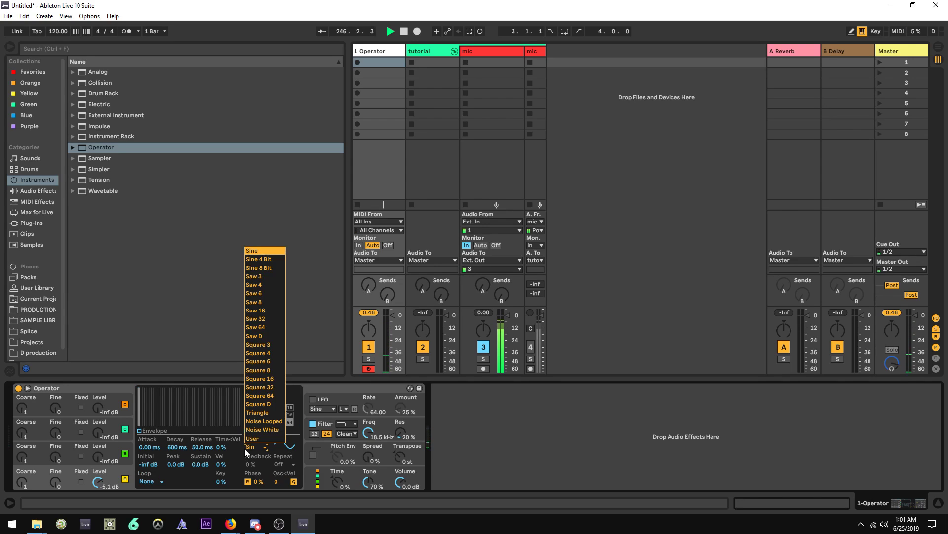
pyautogui.click(268, 413)
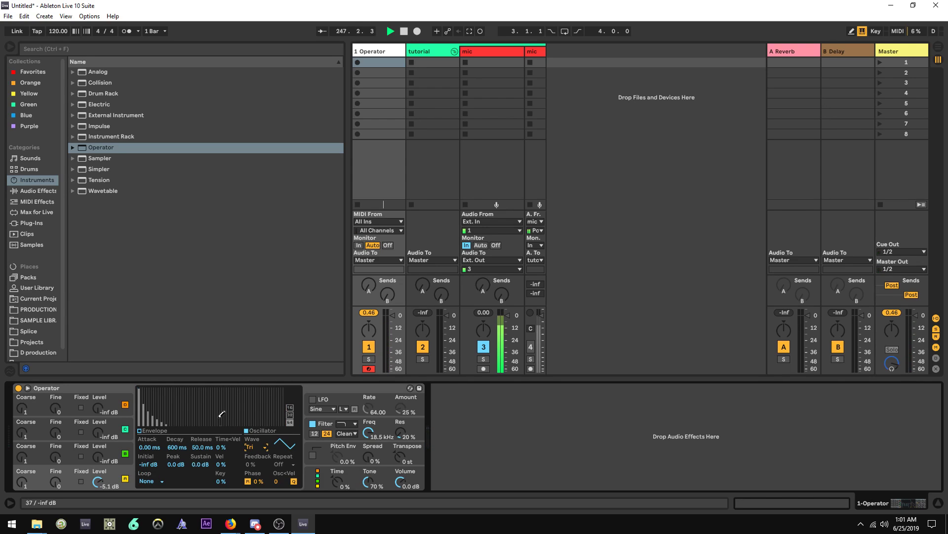
# - Draw a few harmonics for oscillator B at -19 dB, and set oscillator C to -9.7 dB with Coarse 2
pyautogui.click(122, 446)
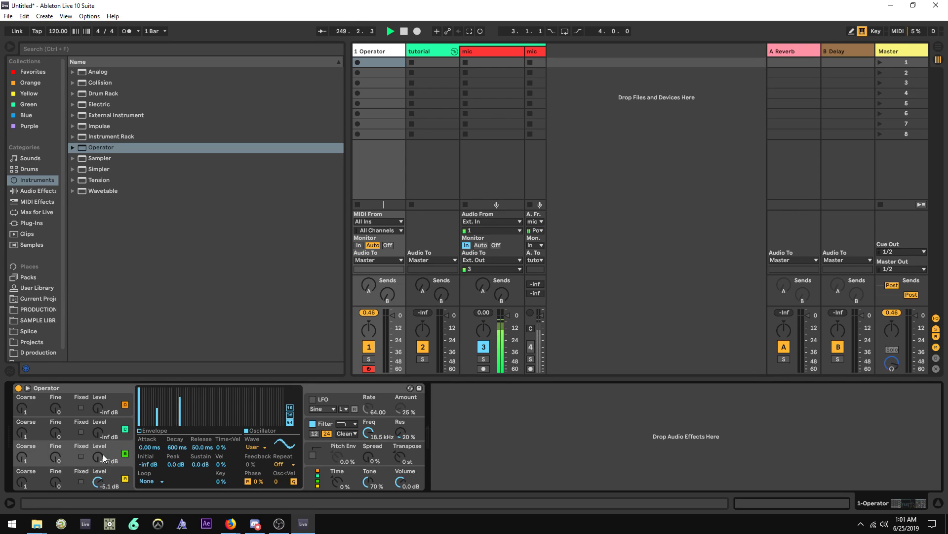
pyautogui.moveTo(104, 457); pyautogui.dragTo(97, 415)
pyautogui.moveTo(22, 433); pyautogui.dragTo(22, 425)
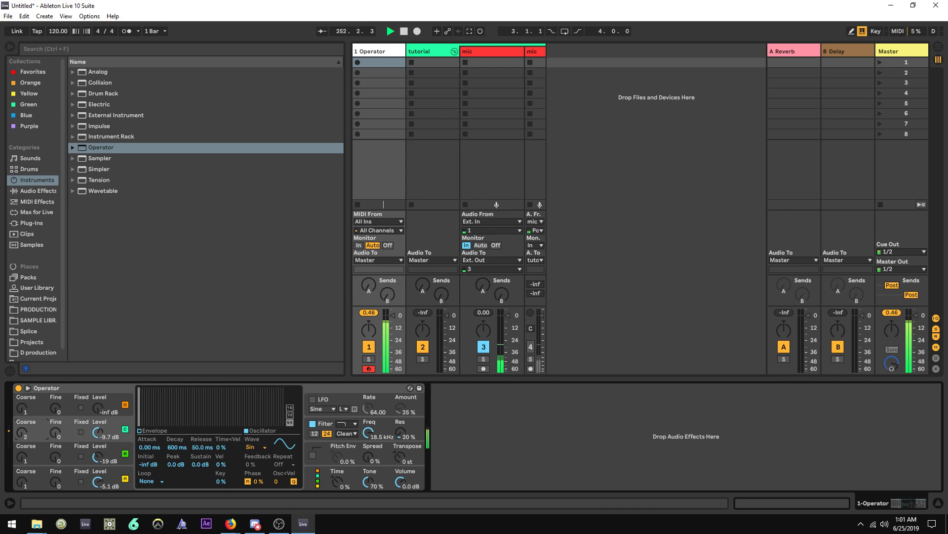
# - Set oscillator D's level to 0.0 dB and lengthen its envelope attack to about 946 ms
pyautogui.moveTo(97, 408); pyautogui.dragTo(97, 390)
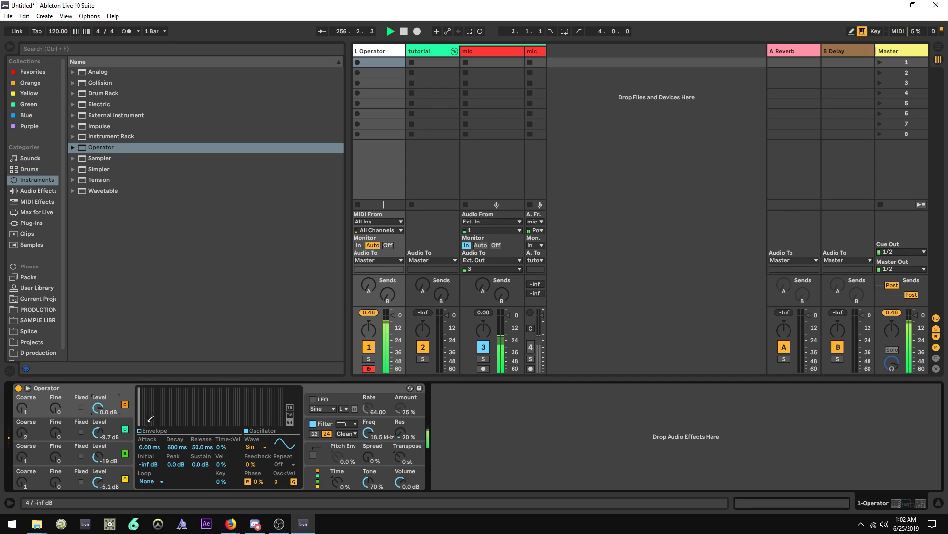
pyautogui.click(163, 432)
pyautogui.moveTo(140, 391); pyautogui.dragTo(180, 390)
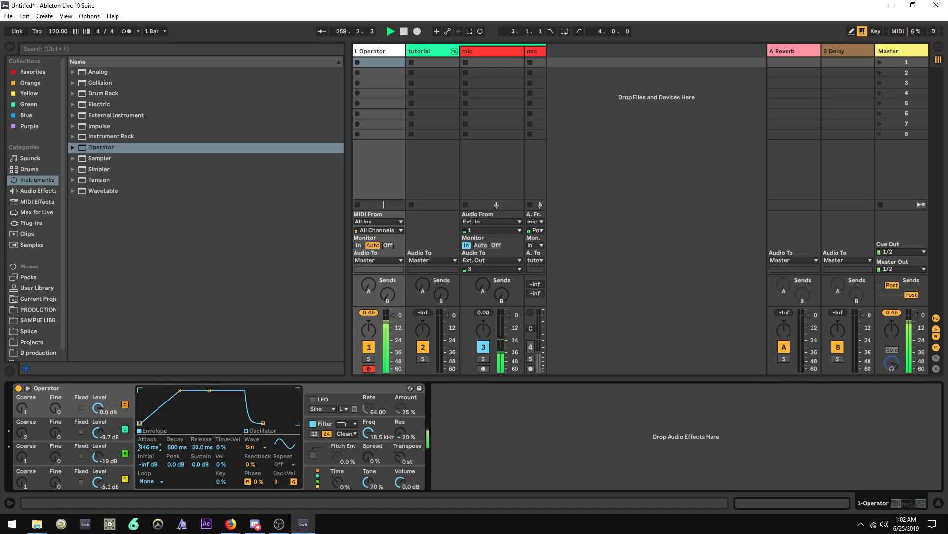
# - Set oscillator C to Coarse 1 at -8.1 dB, and draw additional harmonics into oscillator B's user waveform
pyautogui.moveTo(97, 436)
pyautogui.mouseDown()
pyautogui.moveTo(96, 422)
pyautogui.moveTo(97, 432)
pyautogui.mouseUp()
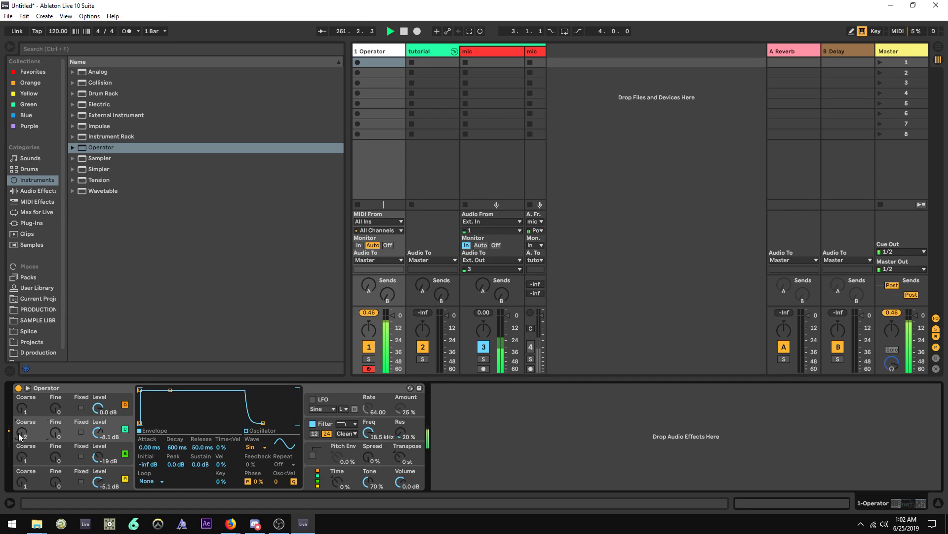
pyautogui.moveTo(20, 436); pyautogui.dragTo(20, 440)
pyautogui.click(100, 448)
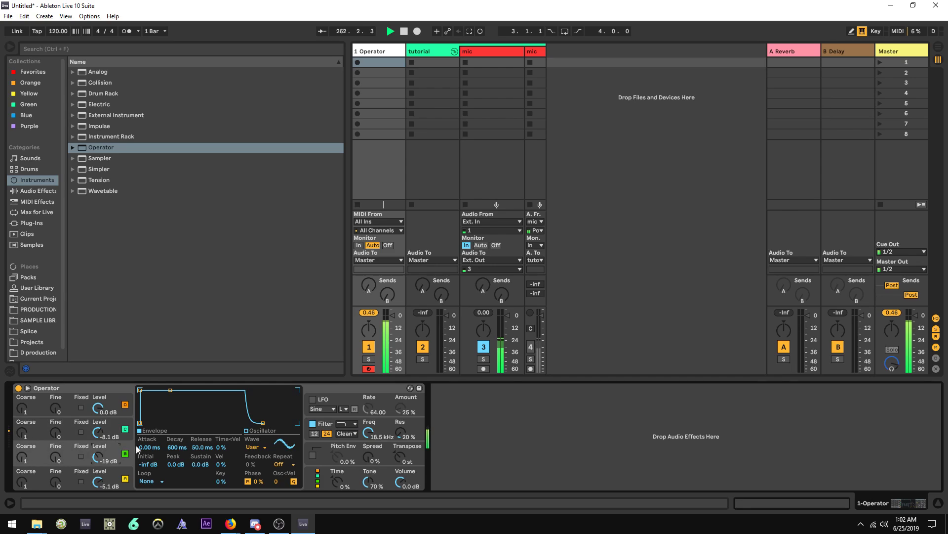
pyautogui.click(247, 431)
pyautogui.moveTo(221, 399)
pyautogui.mouseDown()
pyautogui.moveTo(218, 446)
pyautogui.moveTo(154, 448)
pyautogui.mouseUp()
pyautogui.moveTo(163, 396)
pyautogui.mouseDown()
pyautogui.moveTo(185, 404)
pyautogui.moveTo(186, 391)
pyautogui.moveTo(221, 411)
pyautogui.moveTo(220, 383)
pyautogui.moveTo(219, 406)
pyautogui.mouseUp()
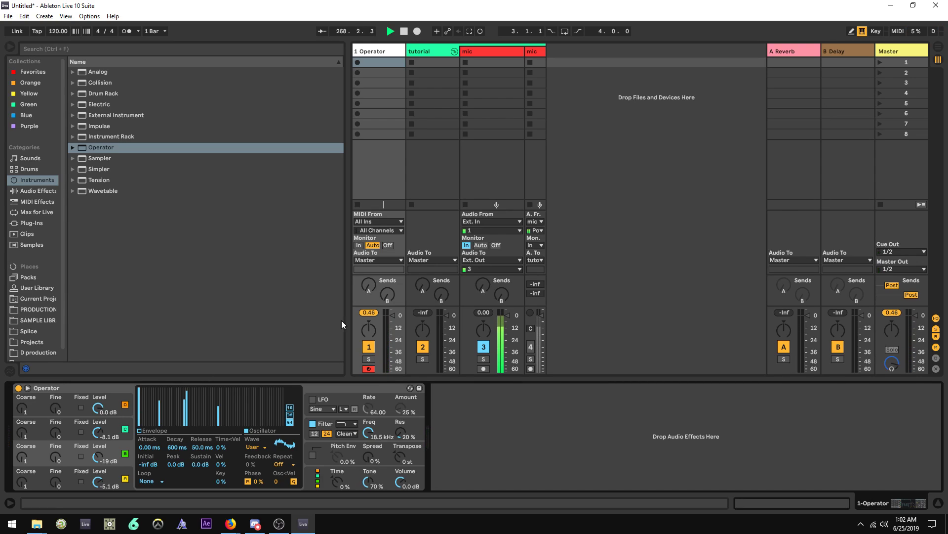
# - Reset the Operator track's peak level indicator and review the waveform and envelope settings of Operator's four oscillators
pyautogui.click(366, 313)
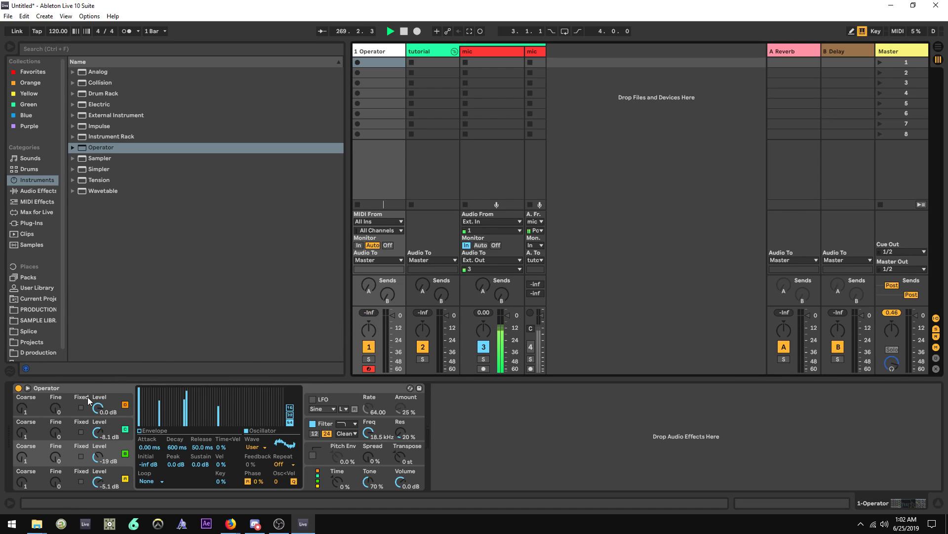
pyautogui.click(108, 387)
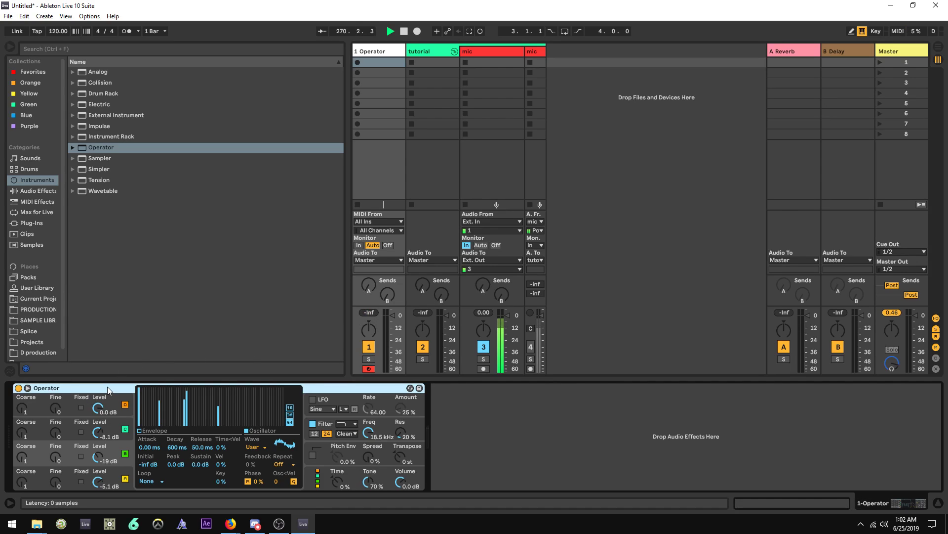
pyautogui.click(116, 417)
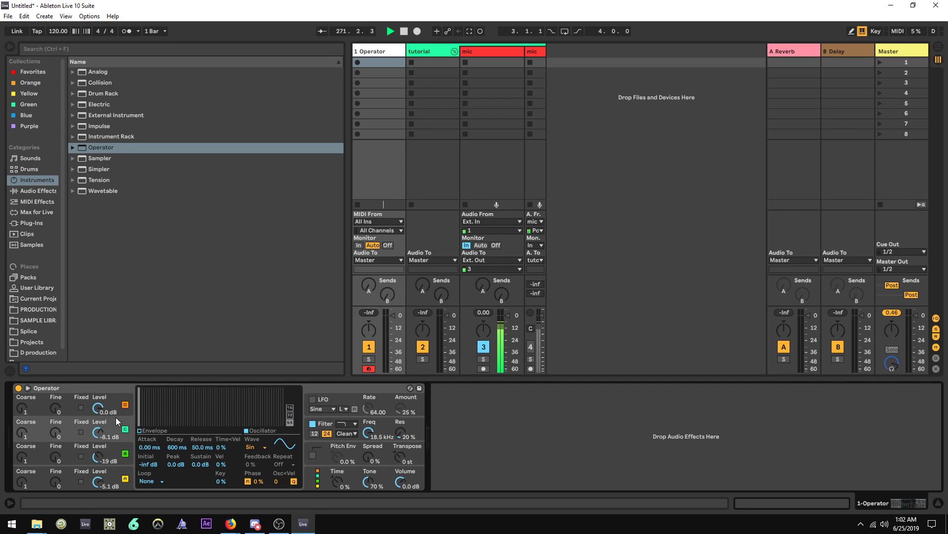
pyautogui.click(117, 445)
pyautogui.click(126, 474)
pyautogui.click(130, 454)
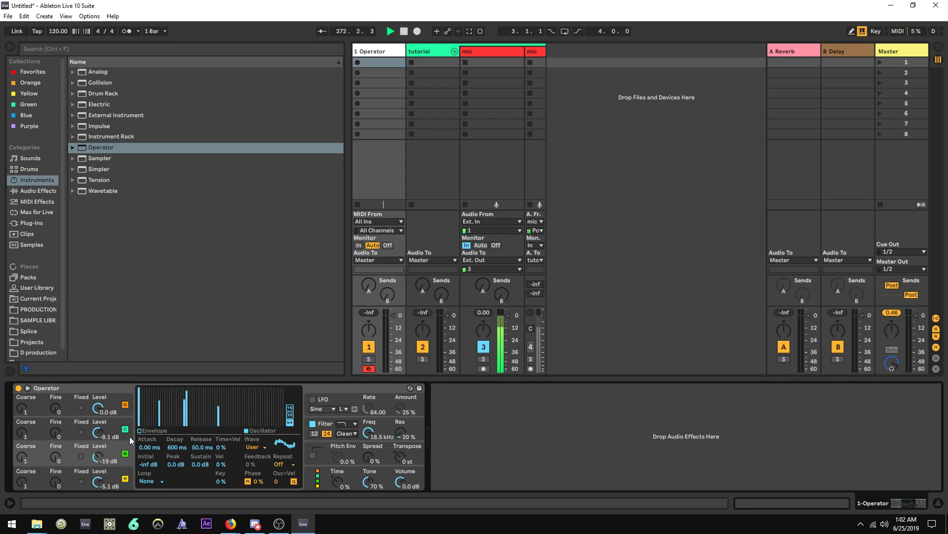
pyautogui.click(129, 434)
pyautogui.click(129, 413)
pyautogui.click(130, 438)
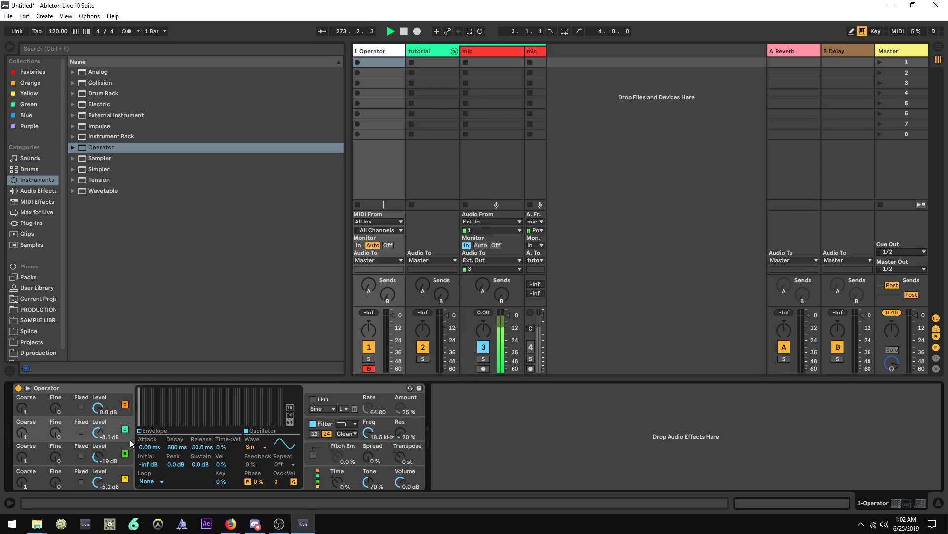
pyautogui.click(133, 460)
pyautogui.click(129, 474)
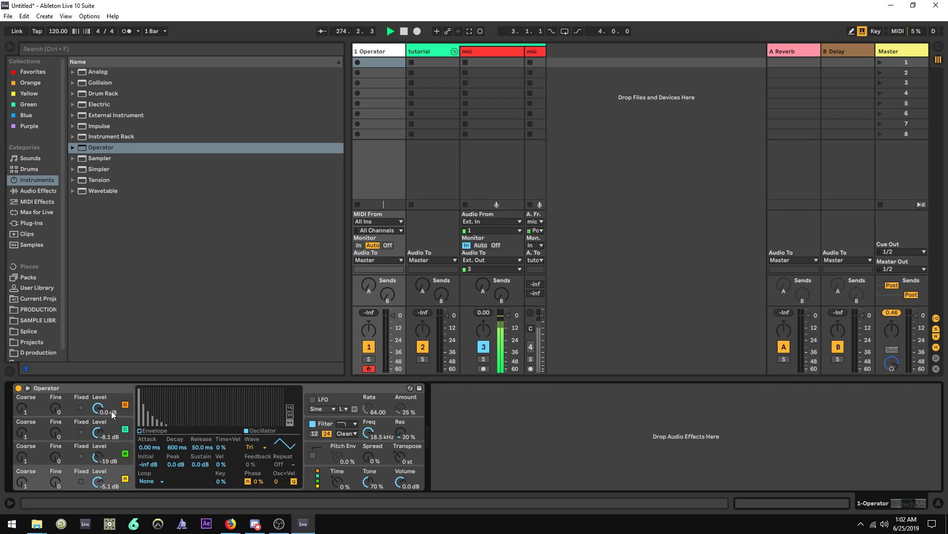
pyautogui.click(121, 425)
pyautogui.click(129, 450)
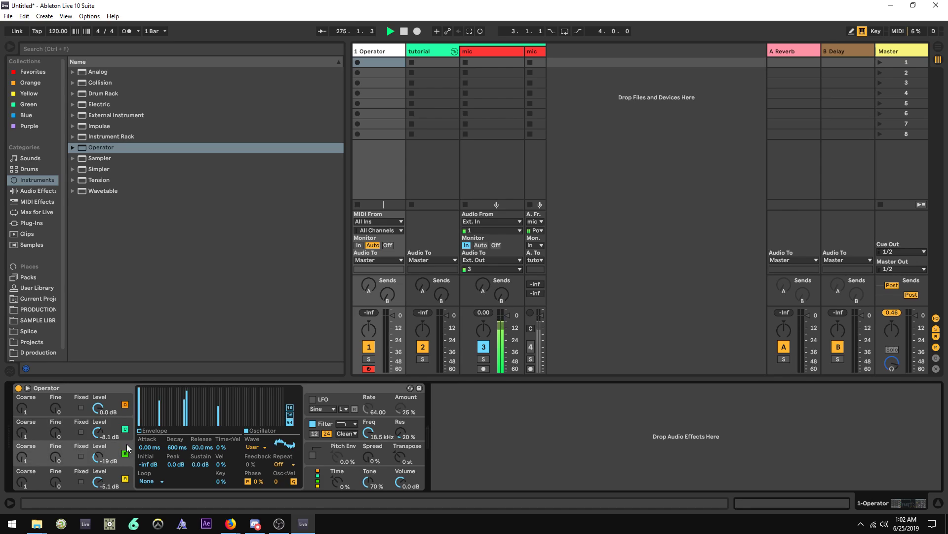
pyautogui.click(128, 414)
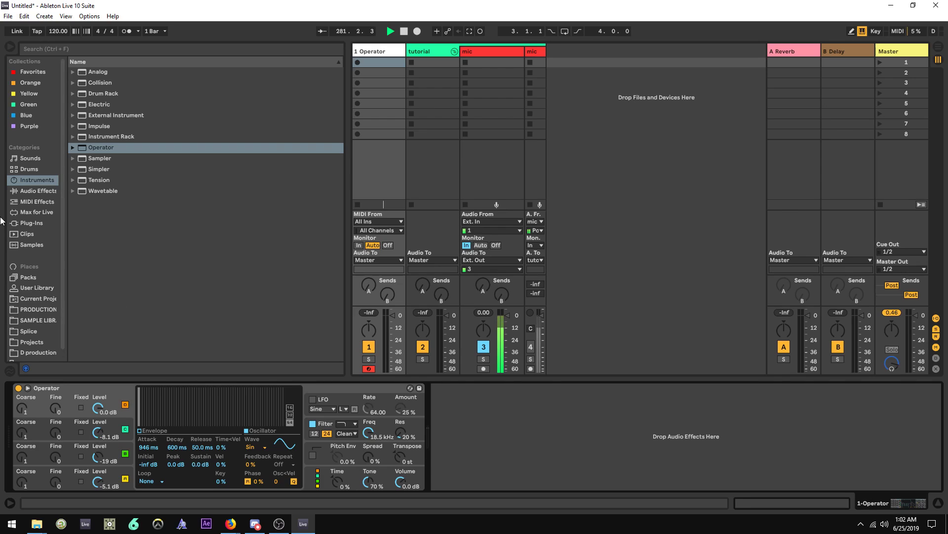
# - Load SerumFX_x64 from the plug-ins after Operator and move its window clear of the browser
pyautogui.click(31, 222)
pyautogui.moveTo(122, 149); pyautogui.dragTo(546, 407)
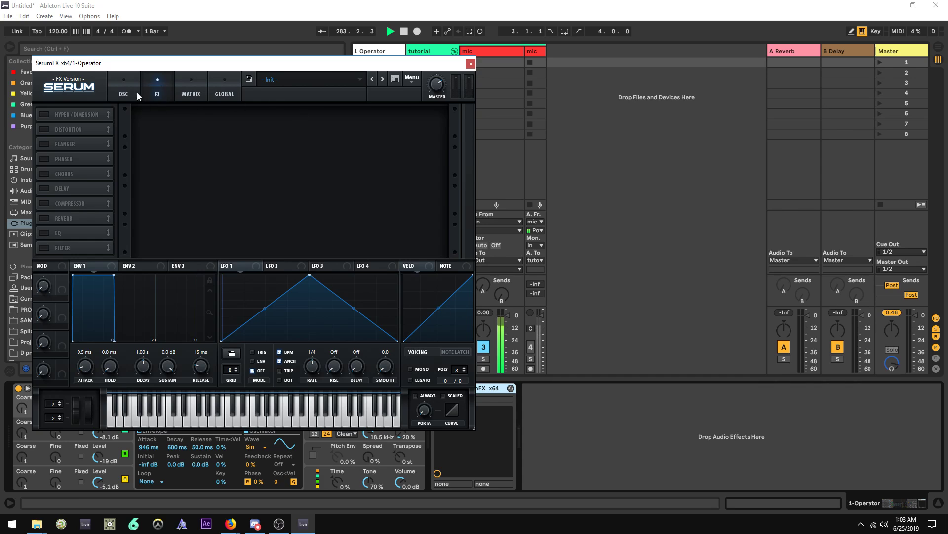
pyautogui.moveTo(138, 93); pyautogui.dragTo(485, 111)
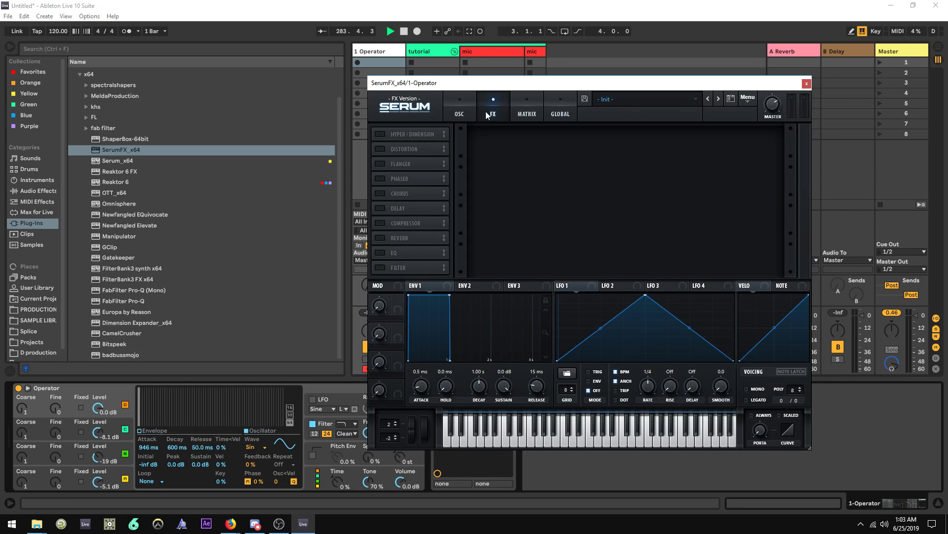
# - Enable the Filter effect in SerumFX and set its type to Low 18
pyautogui.click(381, 266)
pyautogui.click(550, 145)
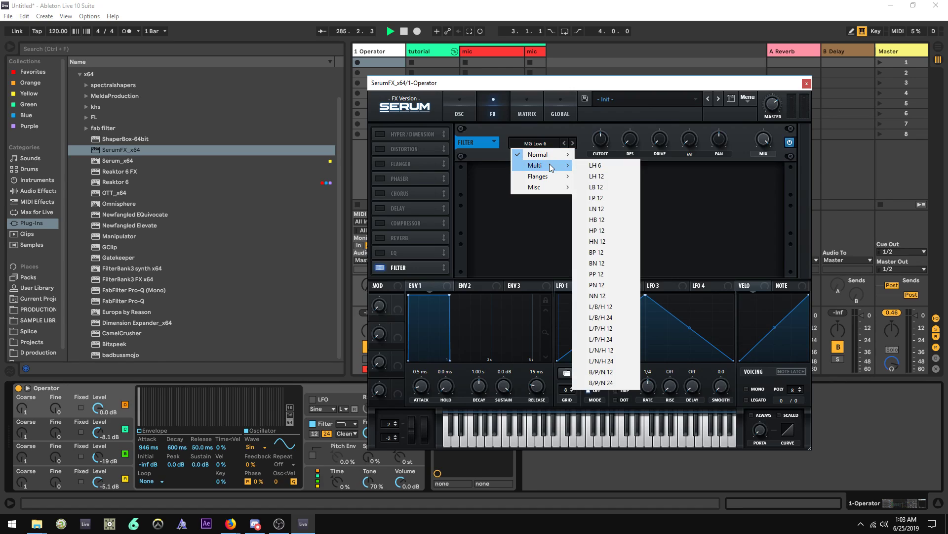
pyautogui.moveTo(550, 154)
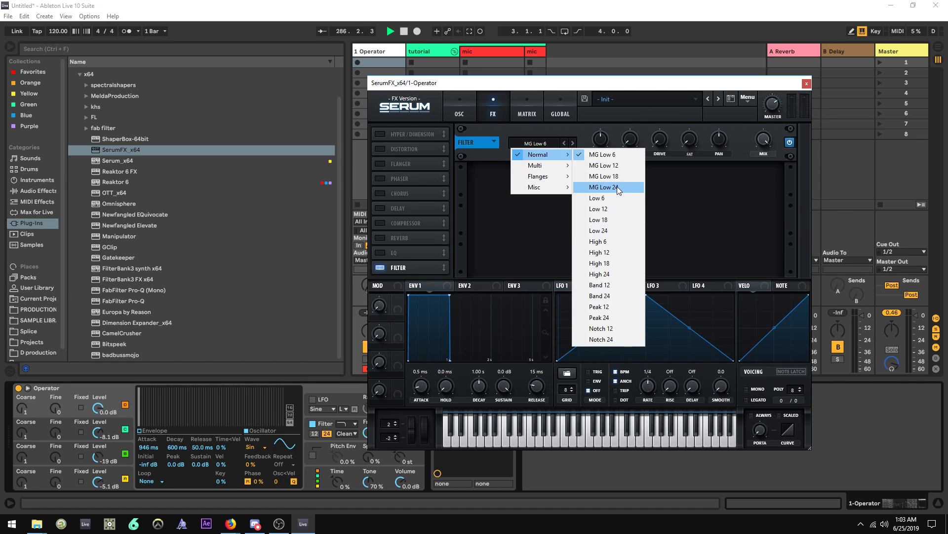
pyautogui.click(615, 221)
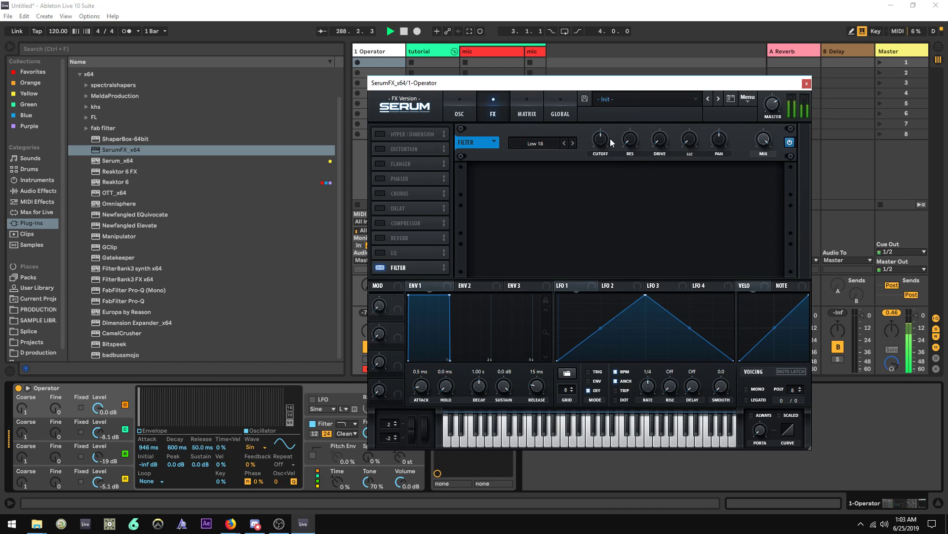
# - Adjust the filter cutoff and modulate it with LFO 1 at a 1/64 rate in ENV mode with Note Latch on
pyautogui.moveTo(611, 142); pyautogui.dragTo(616, 76)
pyautogui.moveTo(578, 285); pyautogui.dragTo(596, 150)
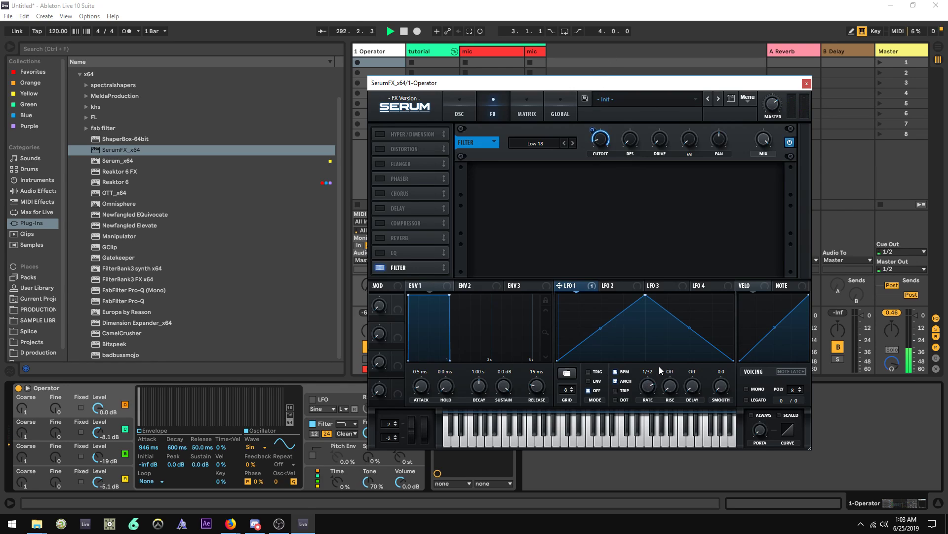
pyautogui.moveTo(647, 389); pyautogui.dragTo(688, 321)
pyautogui.click(595, 372)
pyautogui.click(593, 382)
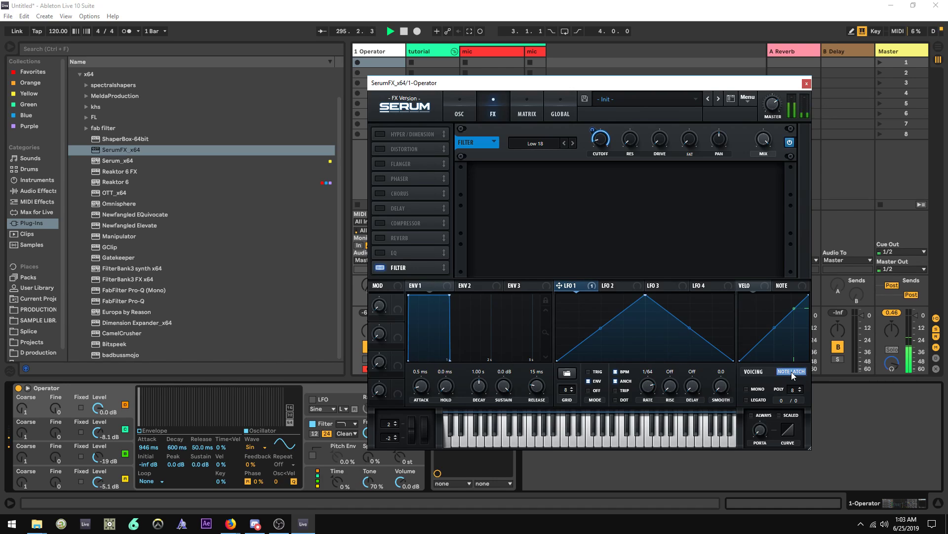
# - Readjust the LFO-modulated filter cutoff and close the SerumFX window
pyautogui.moveTo(603, 125)
pyautogui.moveTo(602, 149); pyautogui.dragTo(620, 164)
pyautogui.click(807, 83)
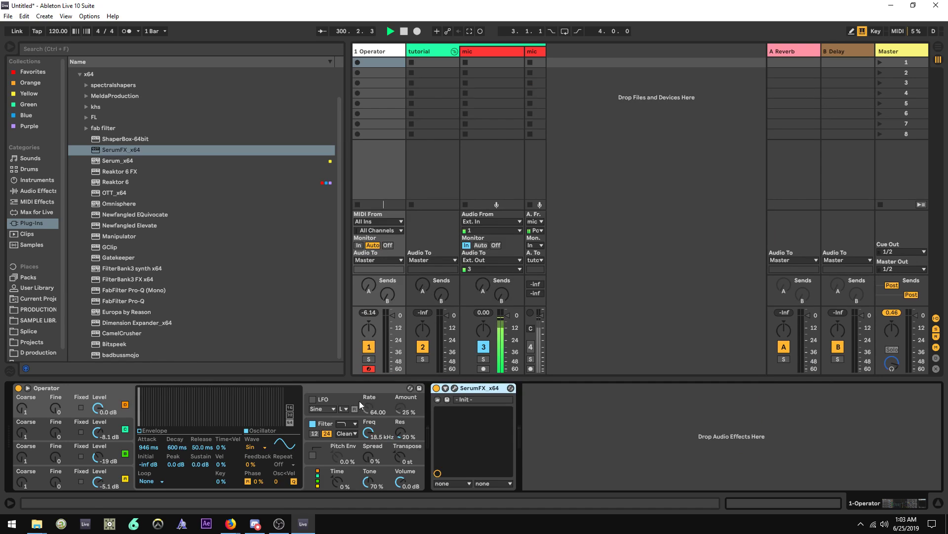
# - Try modulating Operator's filter with its LFO at 100% amount while varying the LFO rate and filter frequency
pyautogui.click(375, 398)
pyautogui.click(313, 399)
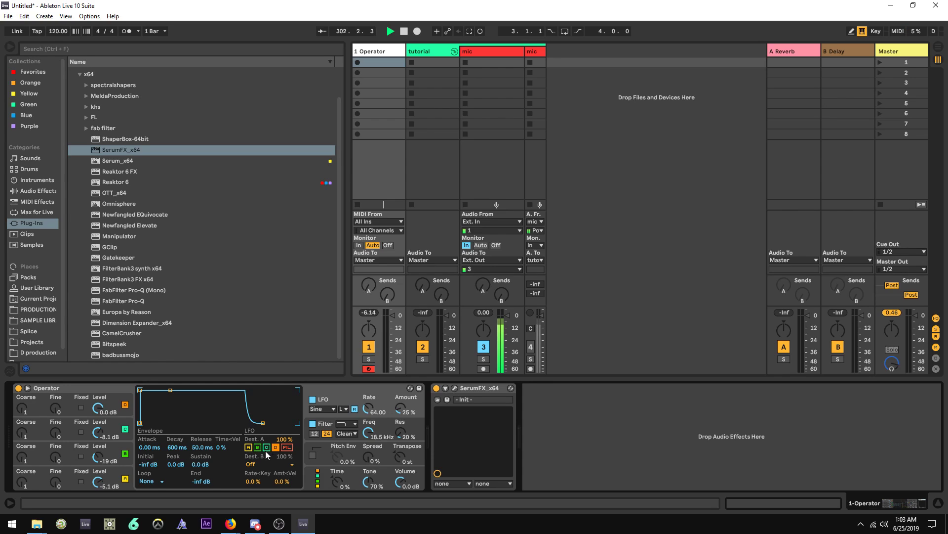
pyautogui.click(279, 525)
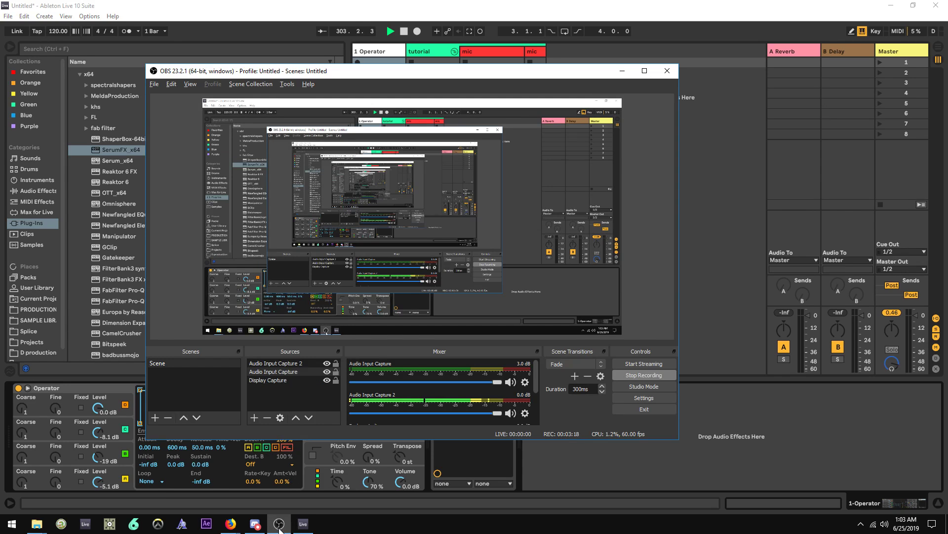
pyautogui.click(279, 525)
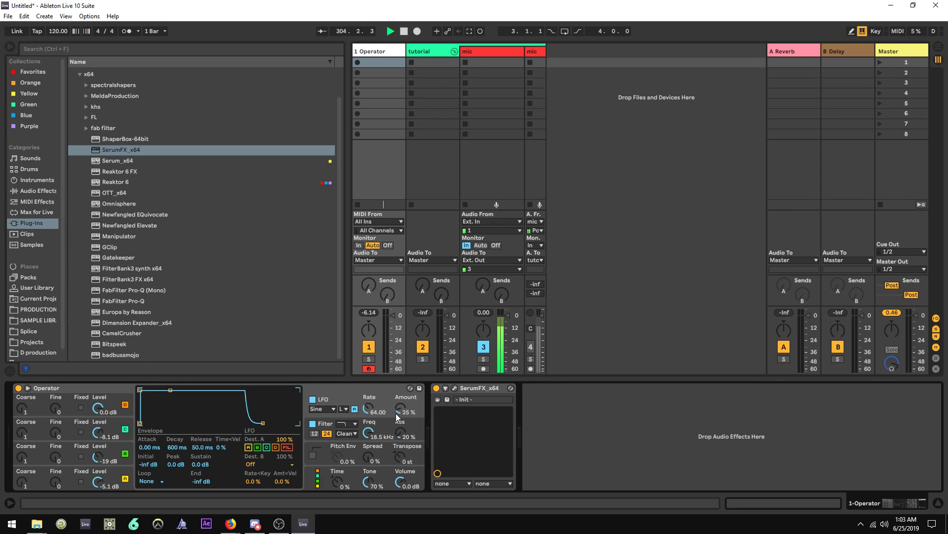
pyautogui.moveTo(401, 411); pyautogui.dragTo(400, 390)
pyautogui.click(287, 447)
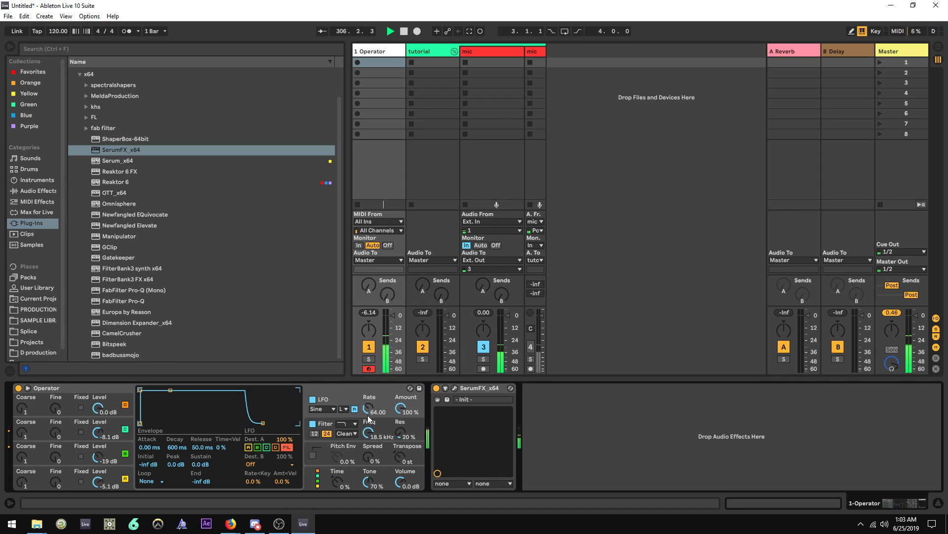
pyautogui.moveTo(368, 408)
pyautogui.mouseDown()
pyautogui.moveTo(368, 393)
pyautogui.moveTo(368, 457)
pyautogui.moveTo(368, 397)
pyautogui.mouseUp()
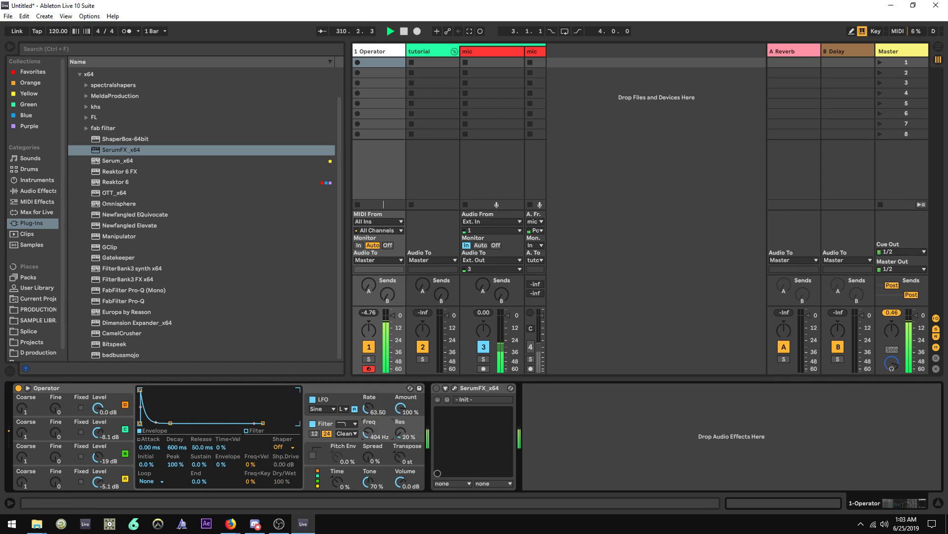
pyautogui.moveTo(368, 408); pyautogui.dragTo(368, 430)
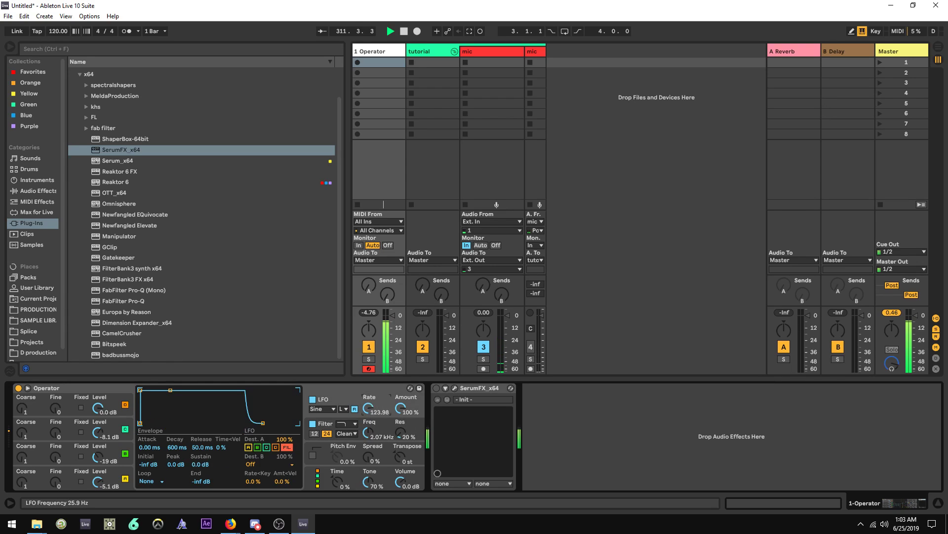
# - Switch off both the LFO and the Filter sections in Operator
pyautogui.click(313, 399)
pyautogui.click(312, 423)
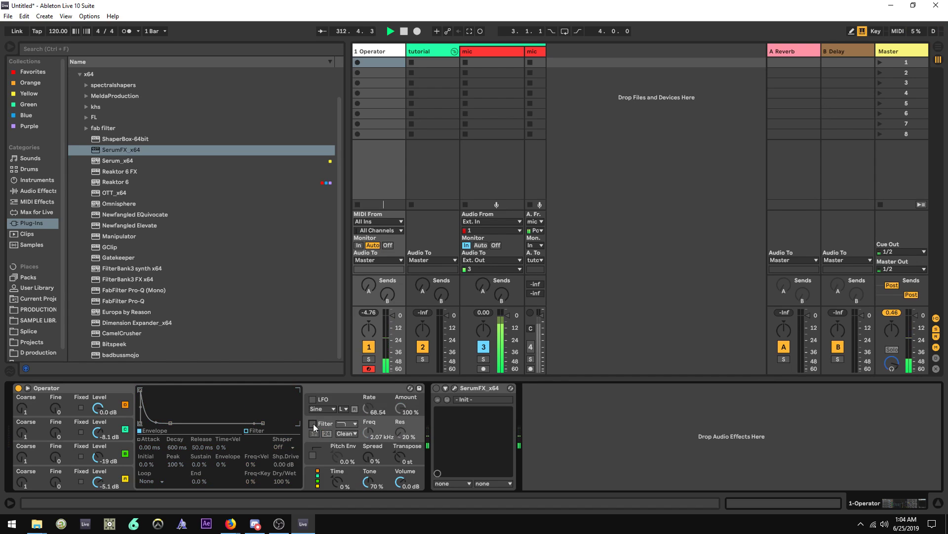
pyautogui.click(340, 396)
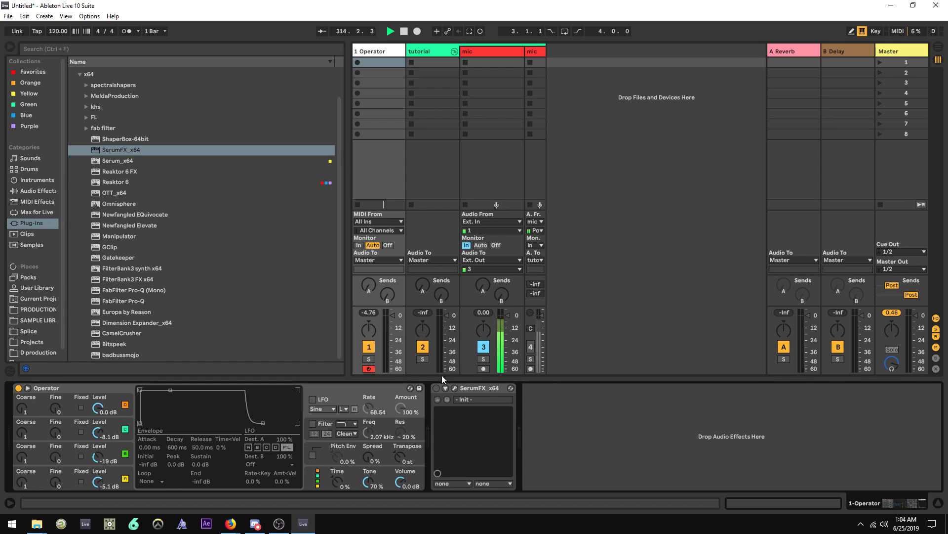
# - Reactivate SerumFX with a slightly raised filter resonance and Note Latch on, and close its window
pyautogui.click(438, 388)
pyautogui.click(445, 388)
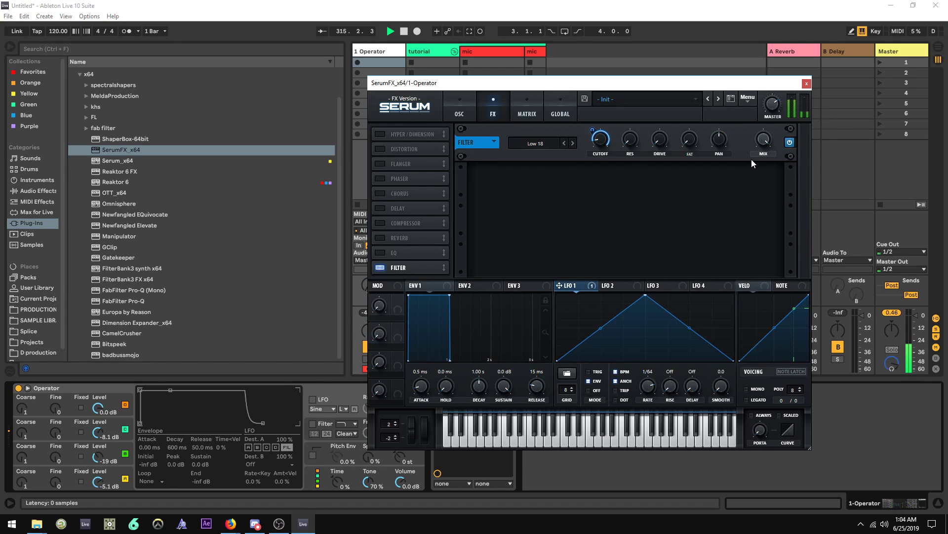
pyautogui.moveTo(603, 140)
pyautogui.mouseDown()
pyautogui.moveTo(602, 169)
pyautogui.moveTo(601, 132)
pyautogui.moveTo(603, 158)
pyautogui.mouseUp()
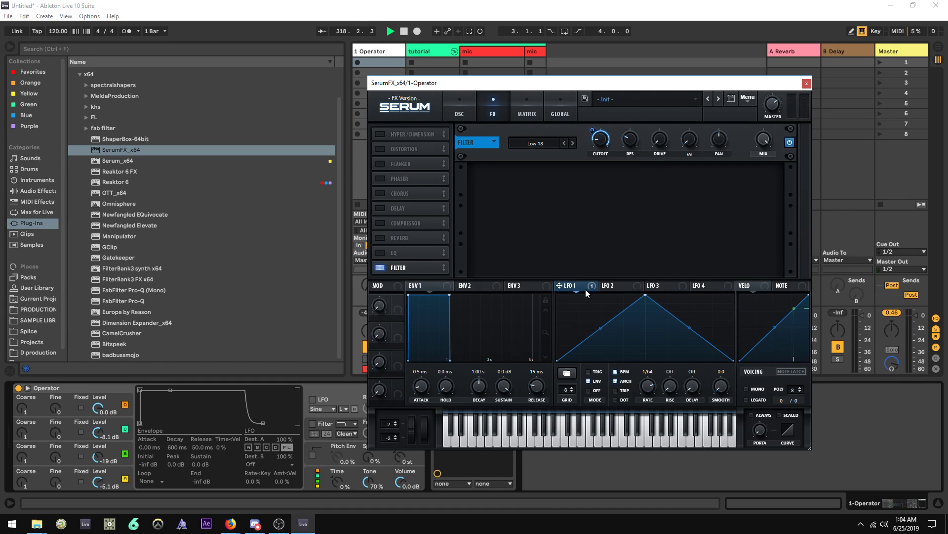
pyautogui.click(787, 371)
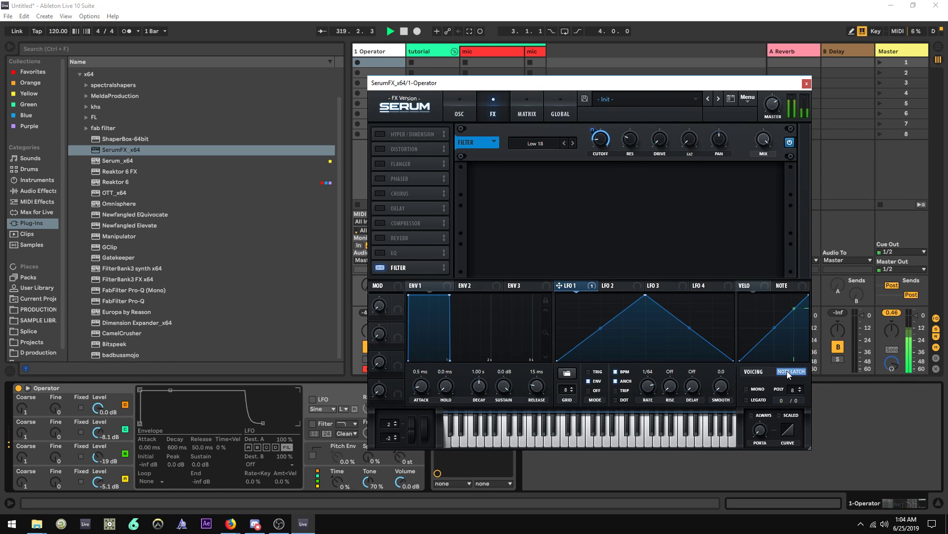
pyautogui.click(806, 83)
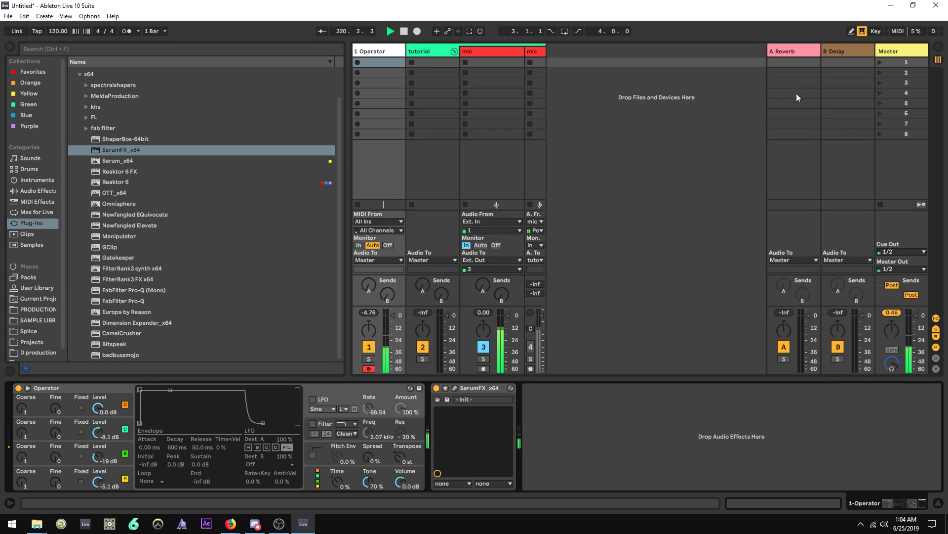
# - Group the Operator device on track 1 into an Instrument Rack
pyautogui.click(78, 386)
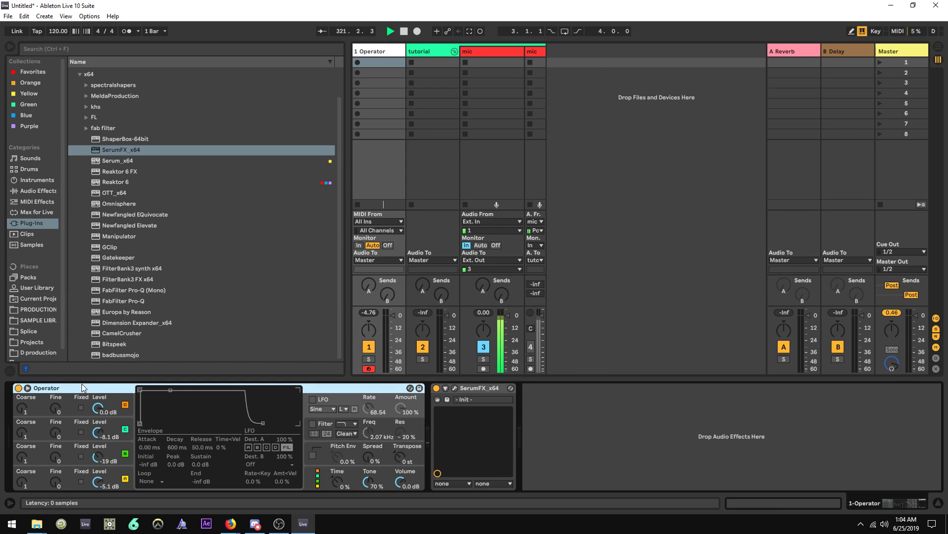
pyautogui.hotkey('ctrl', 't')
pyautogui.hotkey('ctrl', 'z')
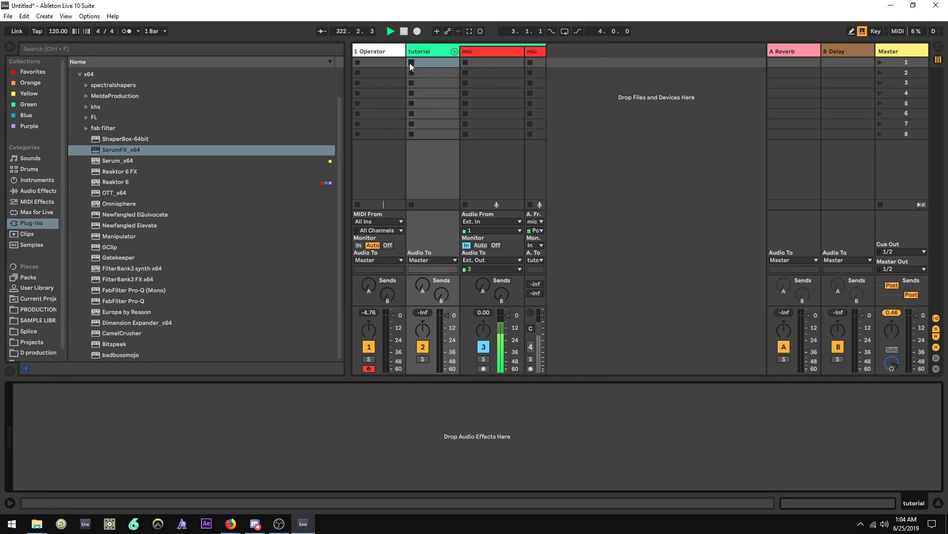
pyautogui.click(381, 50)
pyautogui.click(79, 388)
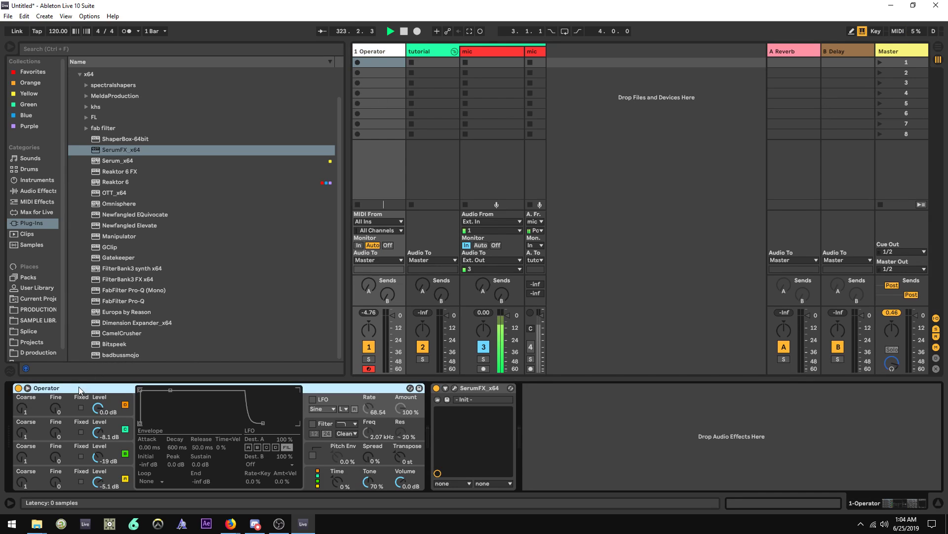
pyautogui.hotkey('ctrl', 'g')
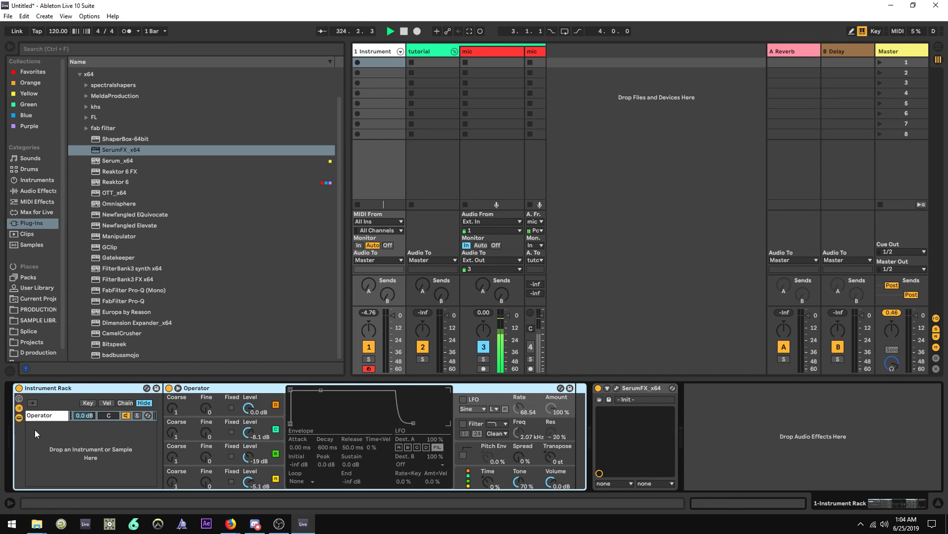
# - Add an External Instrument as a second chain in the rack and send its MIDI to 1-Instrument Rack, 1-SerumFX x64
pyautogui.click(35, 429)
pyautogui.click(44, 181)
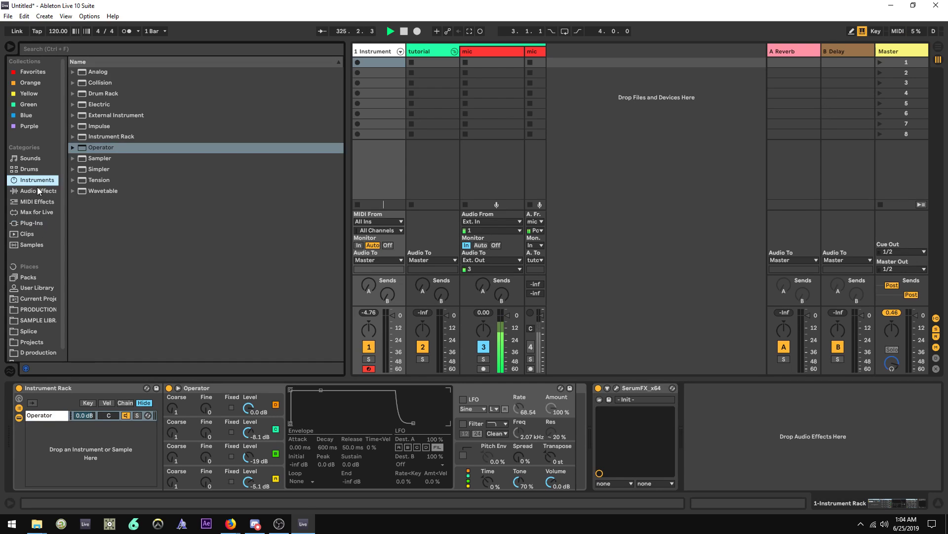
pyautogui.moveTo(116, 115); pyautogui.dragTo(91, 452)
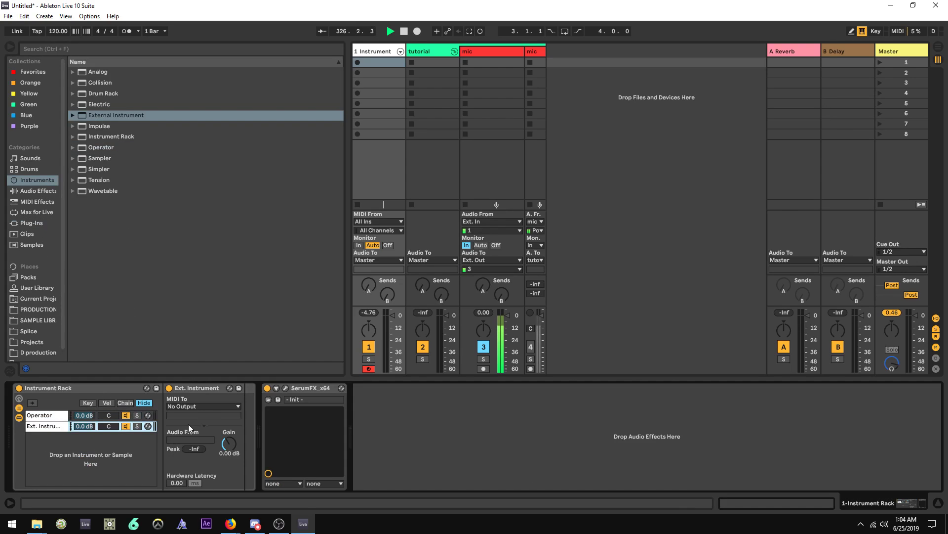
pyautogui.click(208, 406)
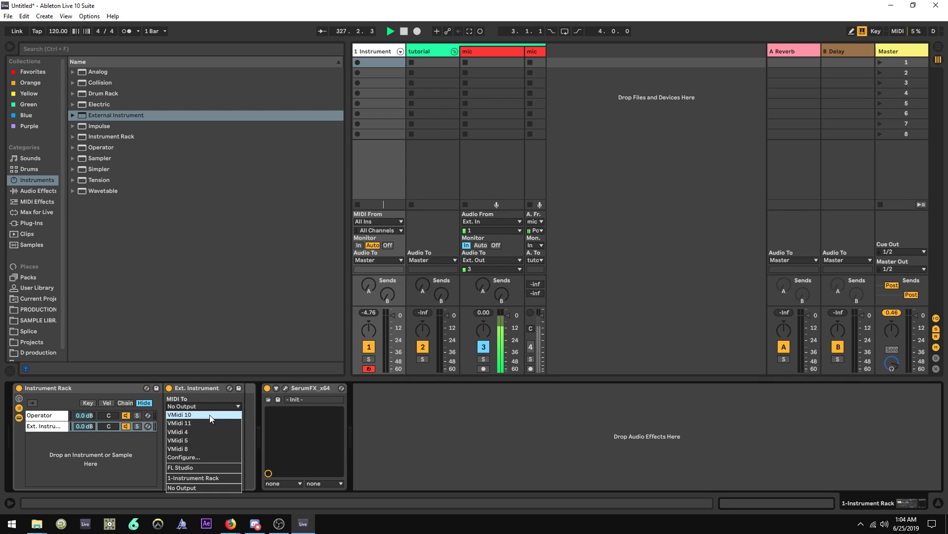
pyautogui.click(199, 479)
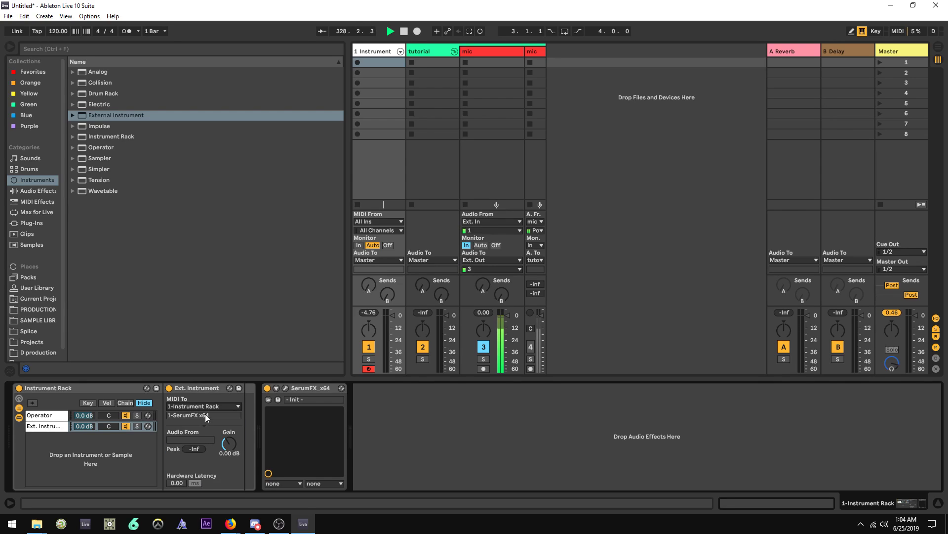
# - Open SerumFX and set LFO 1 to TRIG mode with a 1/4 rate
pyautogui.click(285, 388)
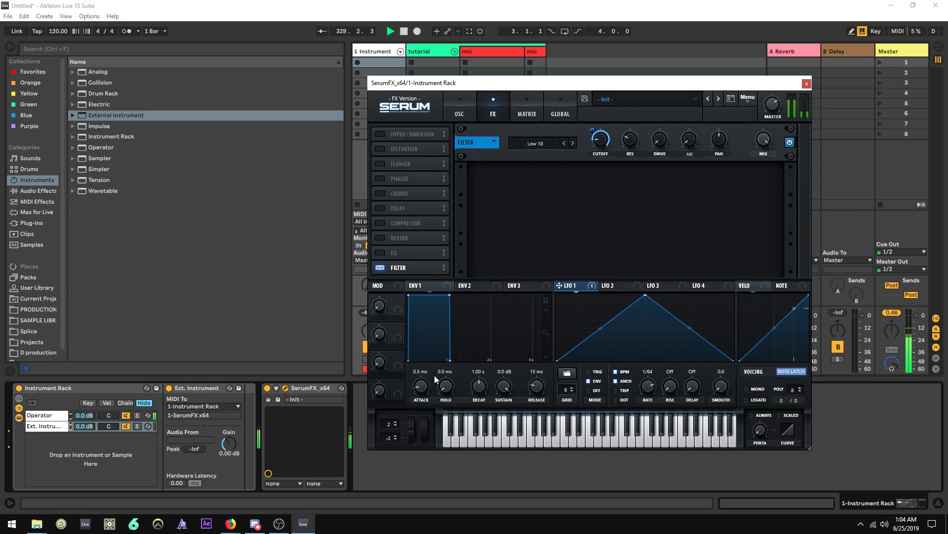
pyautogui.click(588, 371)
pyautogui.moveTo(647, 391); pyautogui.dragTo(648, 421)
# - Set the project tempo to 145 BPM and bend the rising segment of LFO 1 into a concave curve
pyautogui.click(61, 34)
pyautogui.write('145')
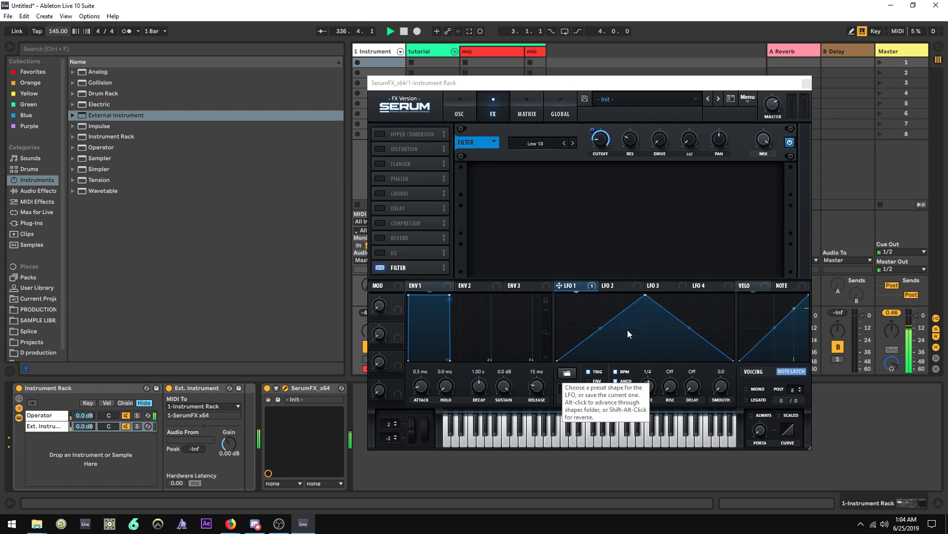
pyautogui.moveTo(603, 328); pyautogui.dragTo(605, 339)
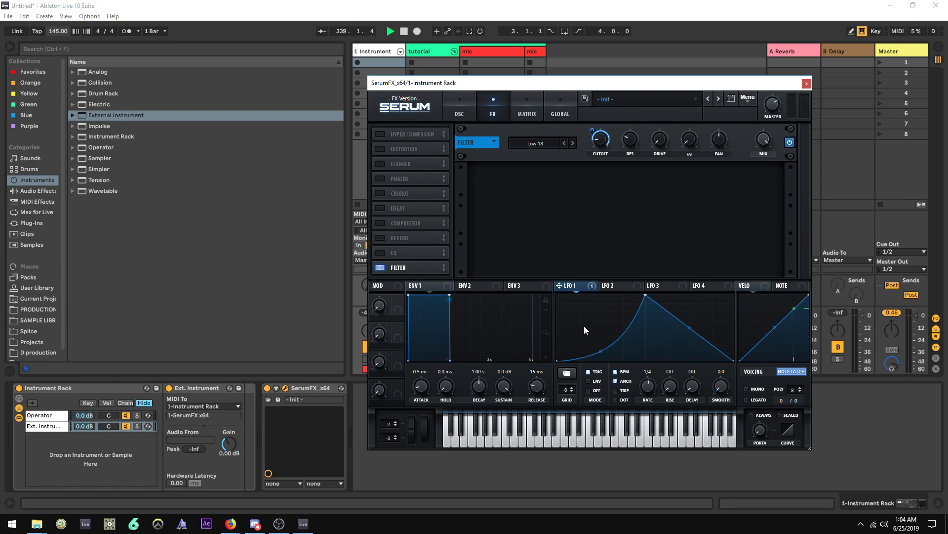
# - Toggle the Ext. Instrument chain, its device and SerumFX off and on to compare the sound
pyautogui.click(124, 425)
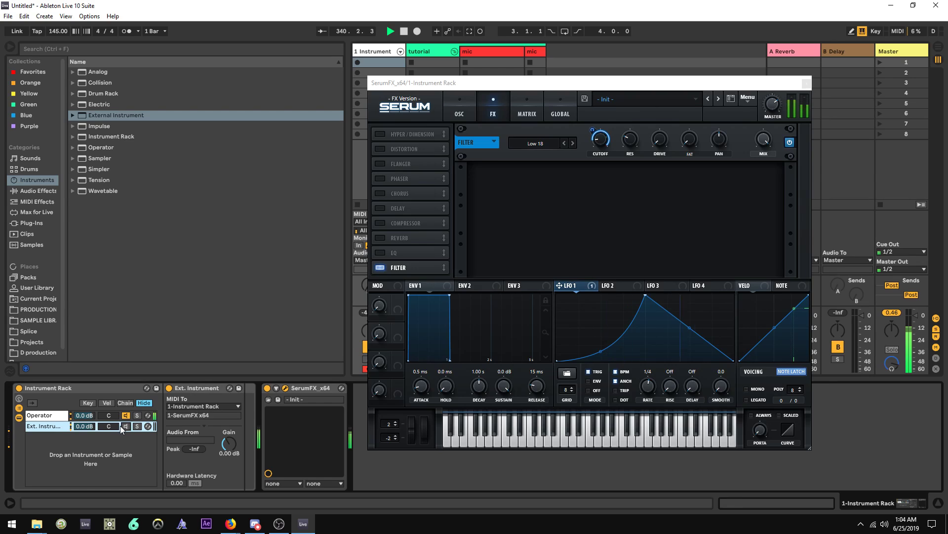
pyautogui.click(169, 388)
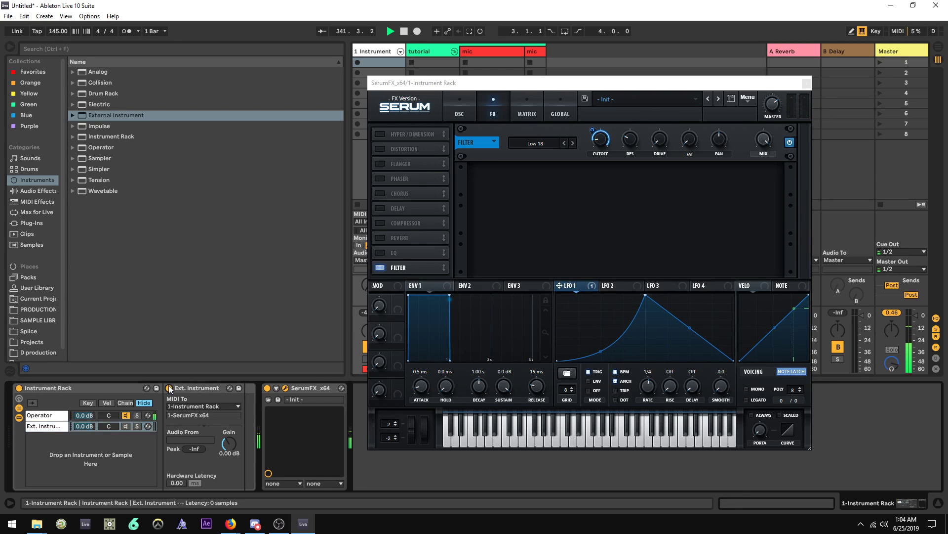
pyautogui.click(267, 389)
pyautogui.click(266, 388)
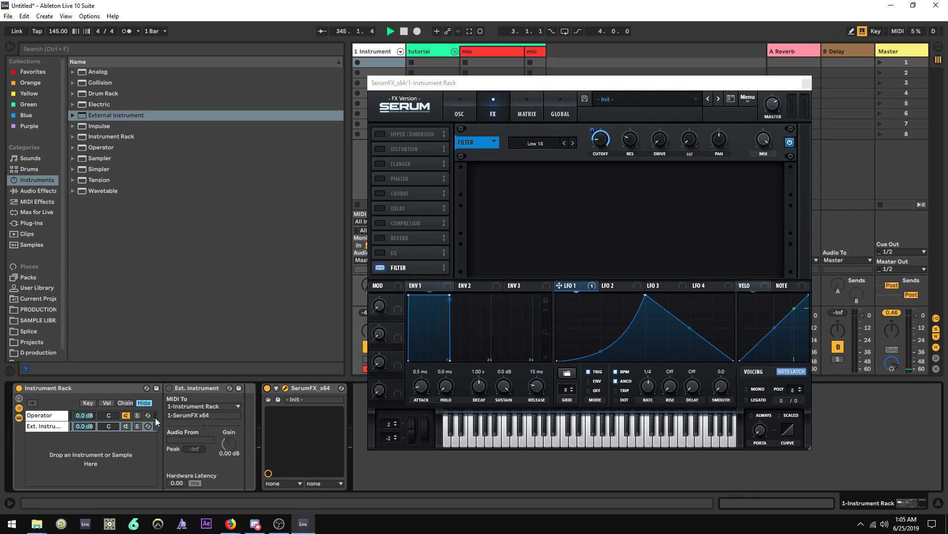
pyautogui.click(168, 388)
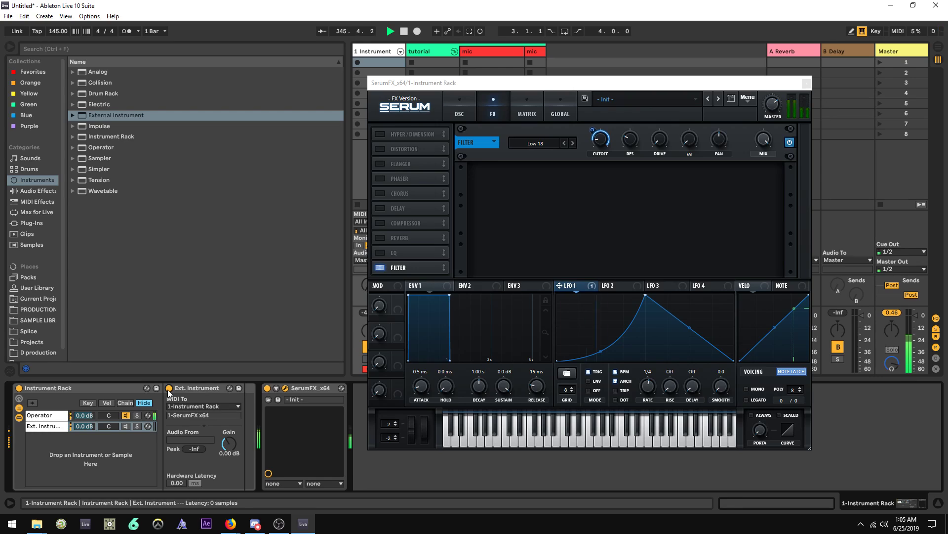
pyautogui.click(125, 427)
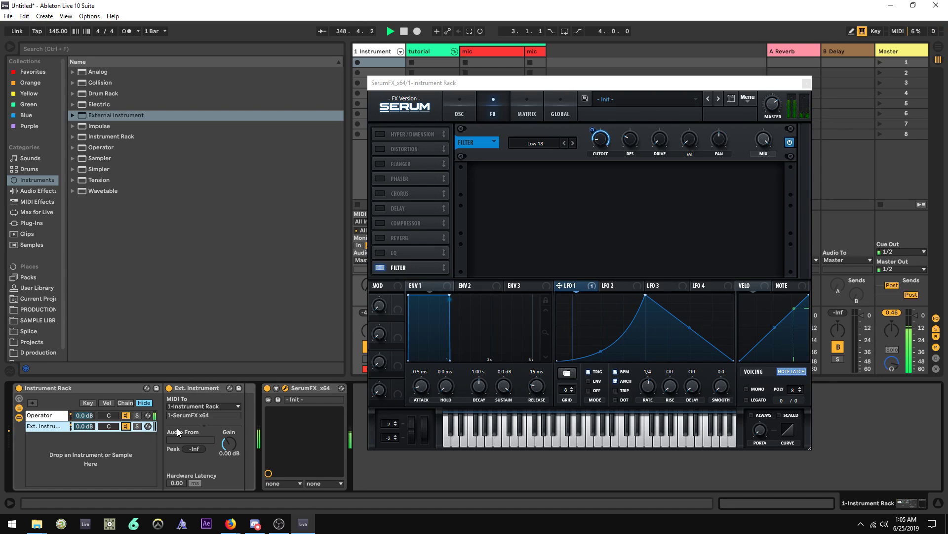
# - Turn off Note Latch in SerumFX and show the rack's Operator chain with the SerumFX window moved clear of it
pyautogui.click(792, 369)
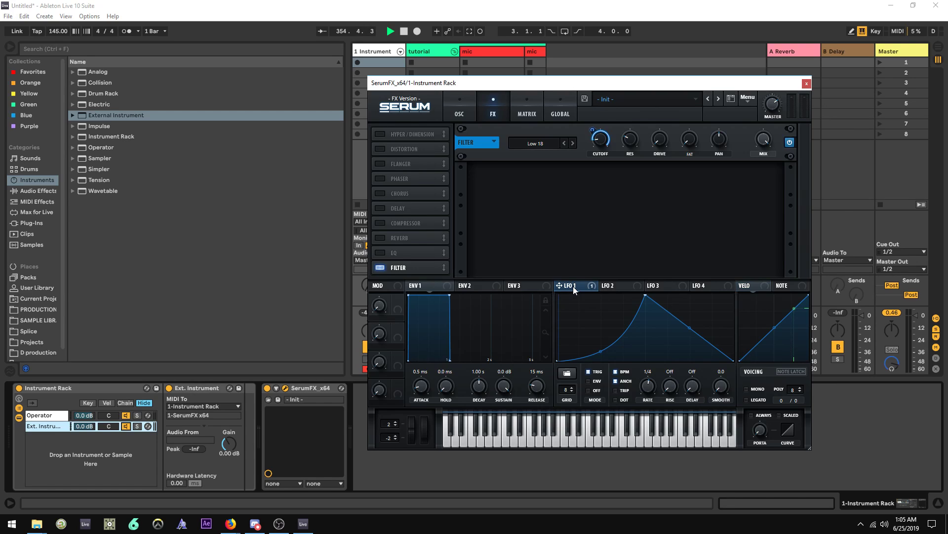
pyautogui.click(57, 418)
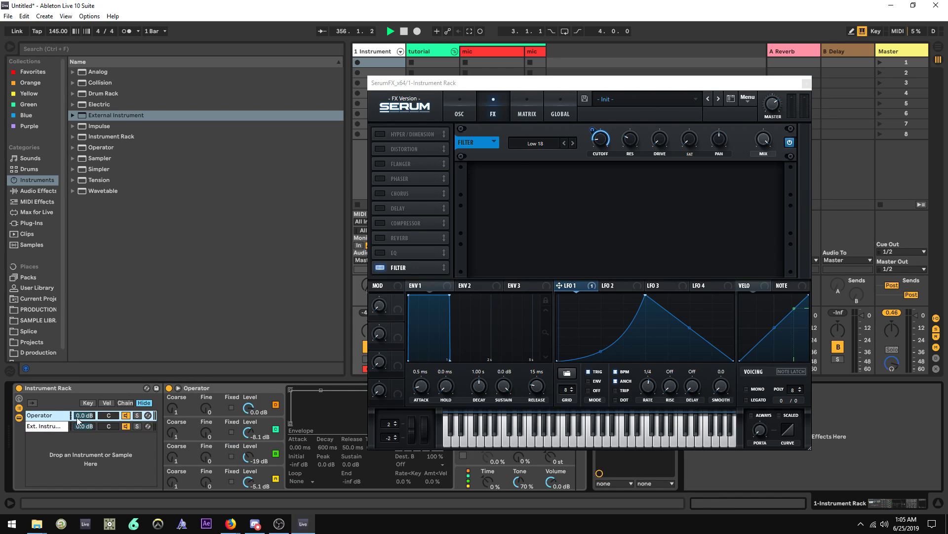
pyautogui.moveTo(523, 84); pyautogui.dragTo(675, 53)
pyautogui.click(229, 391)
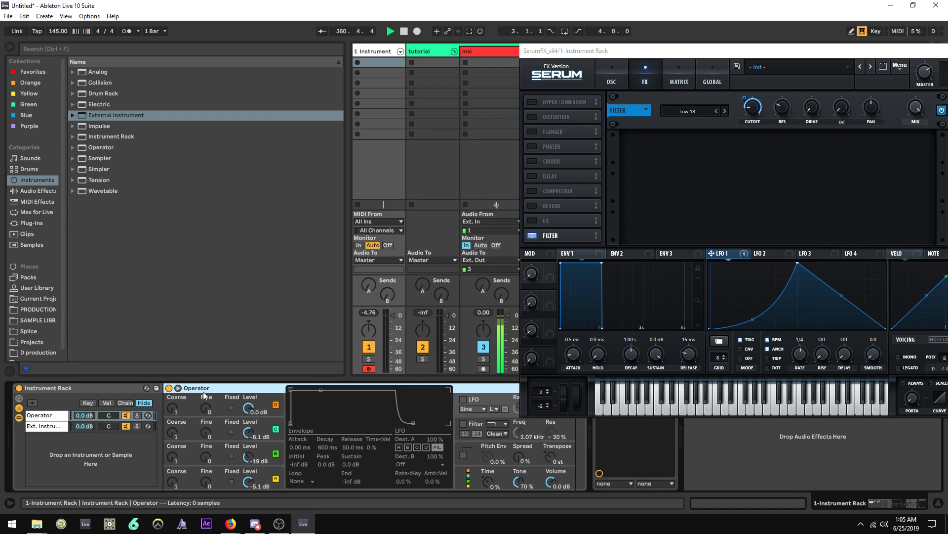
pyautogui.moveTo(722, 51); pyautogui.dragTo(620, 46)
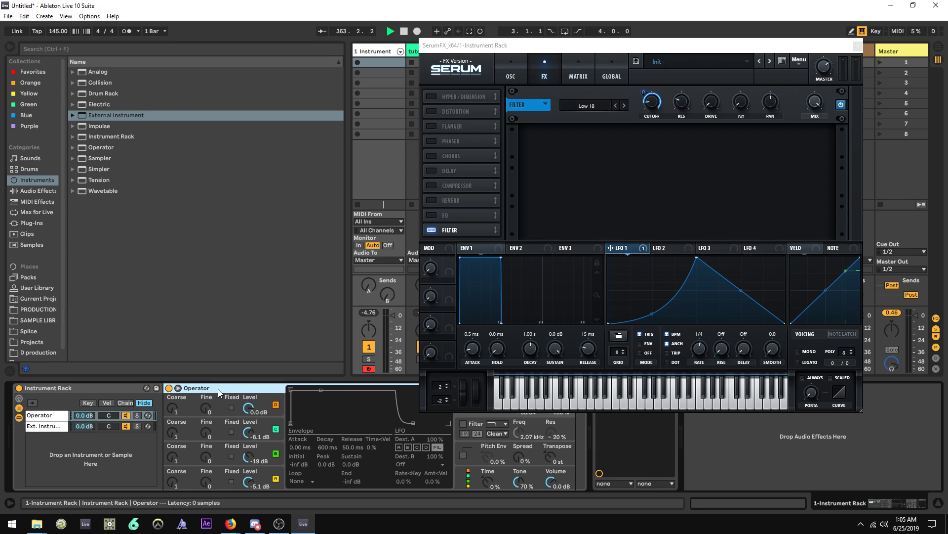
# - Review the MIDI routing to SerumFX on the External Instrument in the rack's second chain
pyautogui.click(37, 426)
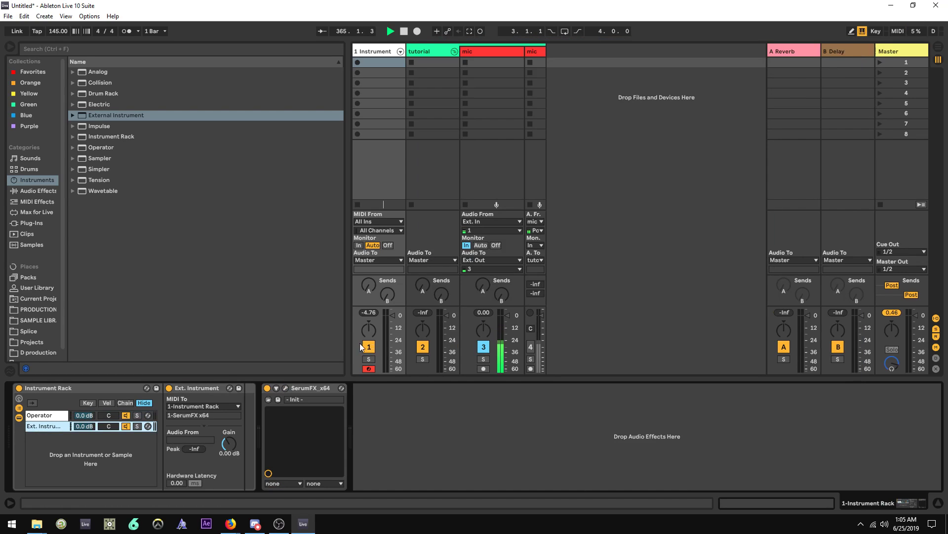
pyautogui.click(203, 389)
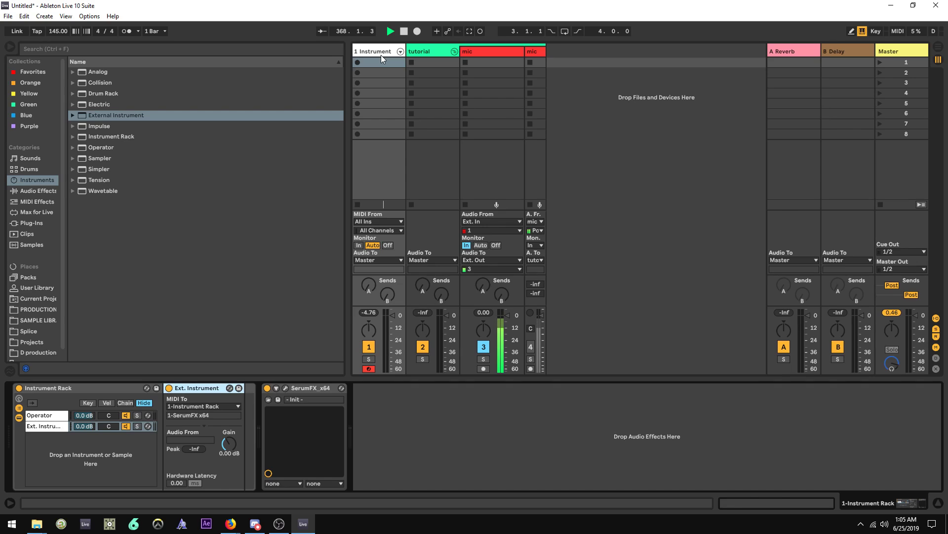
pyautogui.click(191, 416)
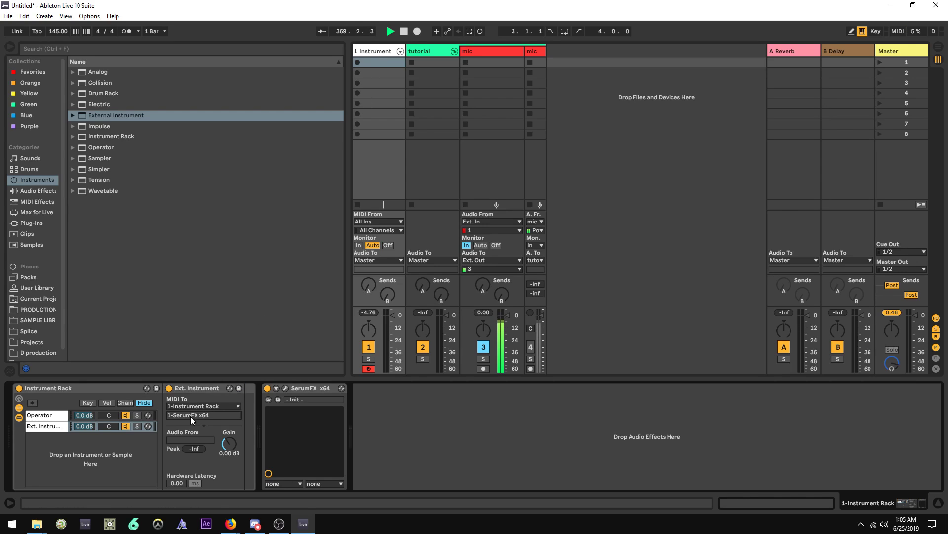
# - Show the rack's Operator chain and open the SerumFX plug-in window
pyautogui.click(322, 387)
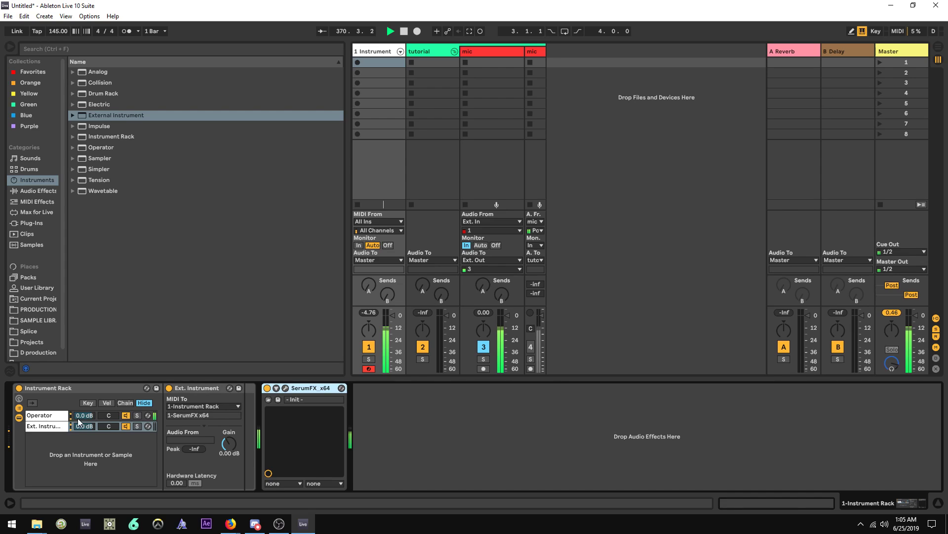
pyautogui.click(56, 416)
pyautogui.click(617, 388)
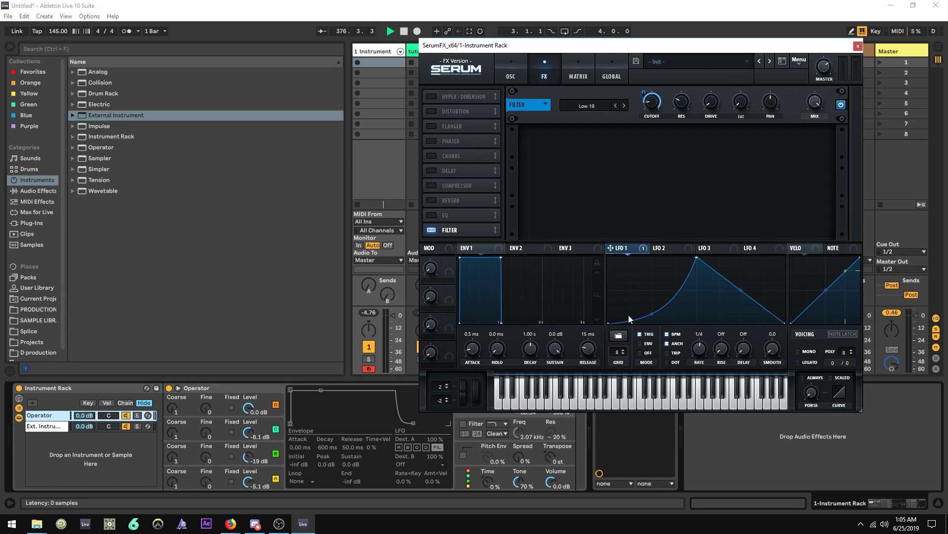
# - Switch to OBS to check the recording's mixer levels, minimize it and return to the SerumFX window
pyautogui.hotkey('alt', 'Tab')
pyautogui.hotkey('alt', 'Tab')
pyautogui.hotkey('alt', 'Tab')
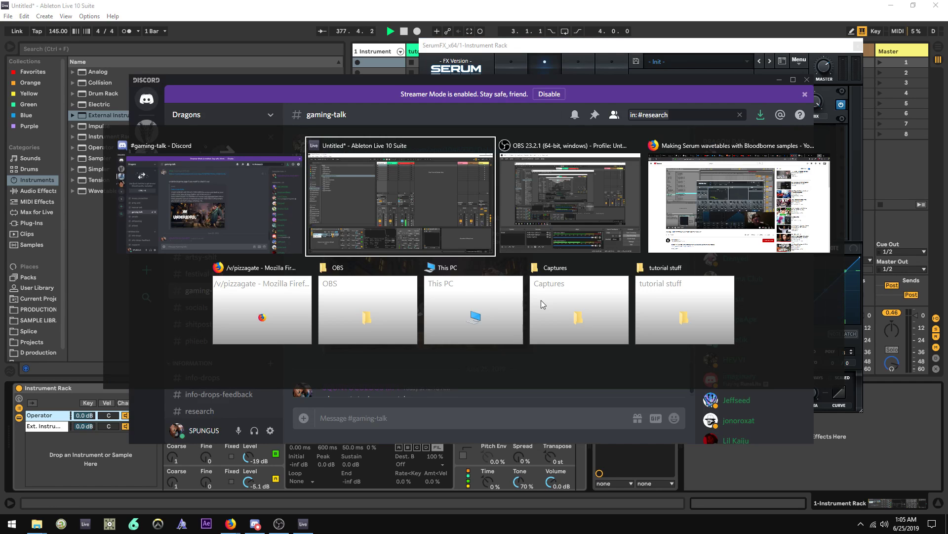
pyautogui.hotkey('alt', 'Tab')
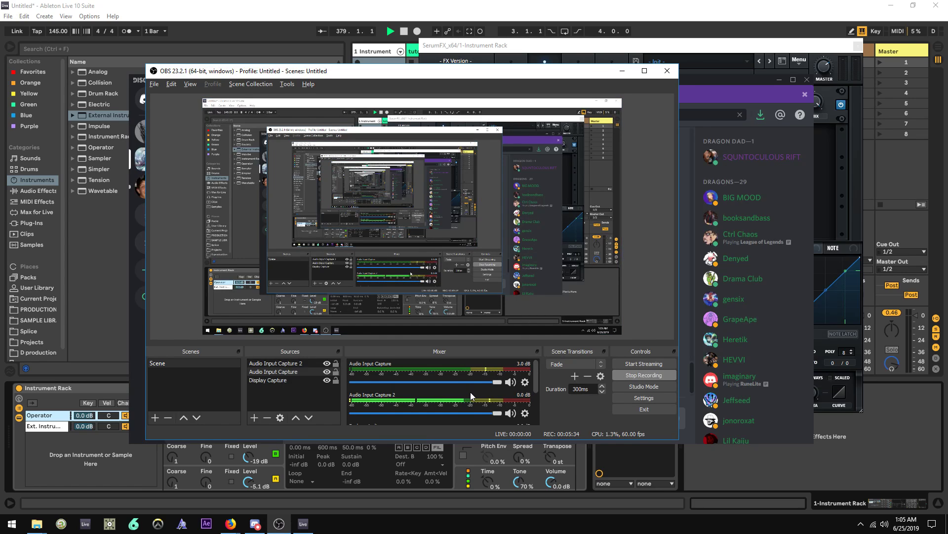
pyautogui.click(622, 70)
pyautogui.hotkey('alt', 'Tab')
pyautogui.hotkey('alt', 'Tab')
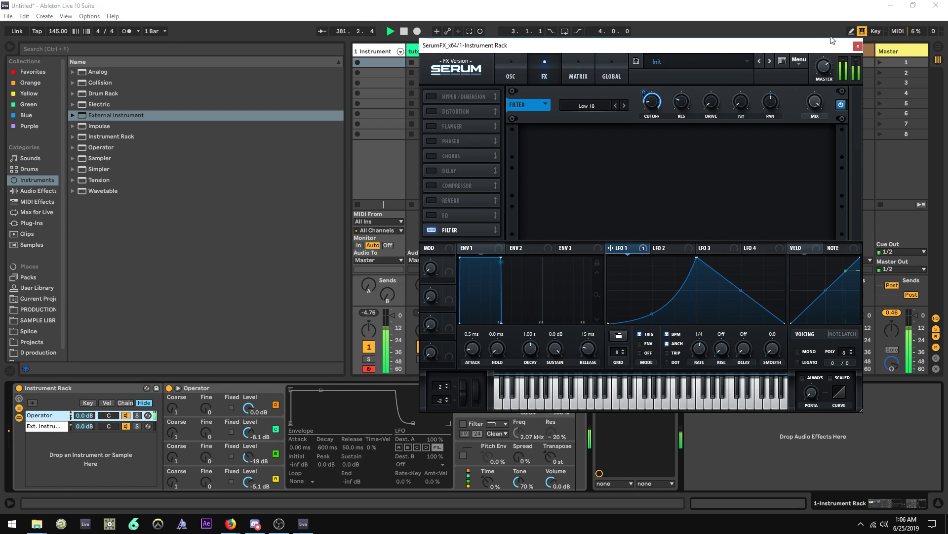
# - Enable oscillator A in SerumFX and deactivate the rack's Operator chain
pyautogui.click(510, 69)
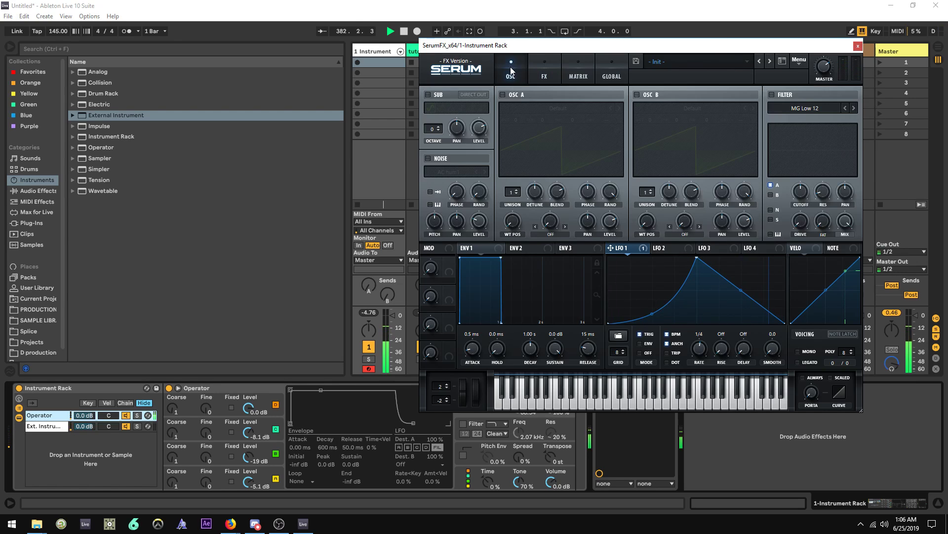
pyautogui.click(517, 94)
pyautogui.click(126, 416)
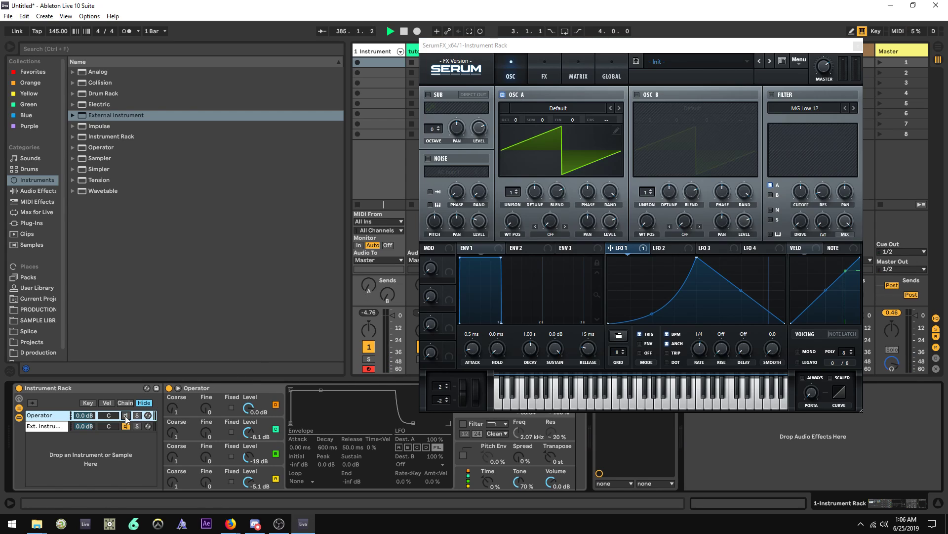
pyautogui.click(618, 176)
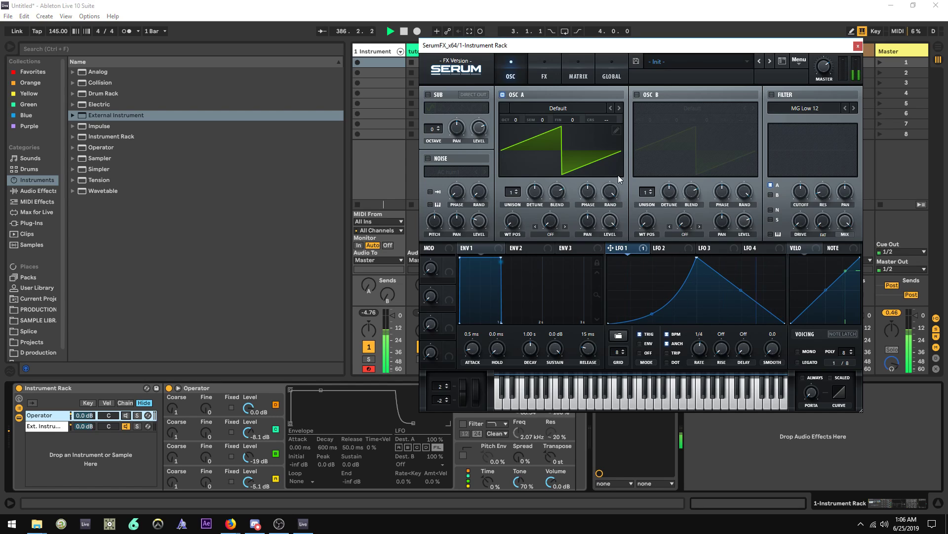
# - Load the Dist Bass Dropper wavetable from the Digital category into oscillator A
pyautogui.click(564, 107)
pyautogui.moveTo(682, 245)
pyautogui.click(734, 305)
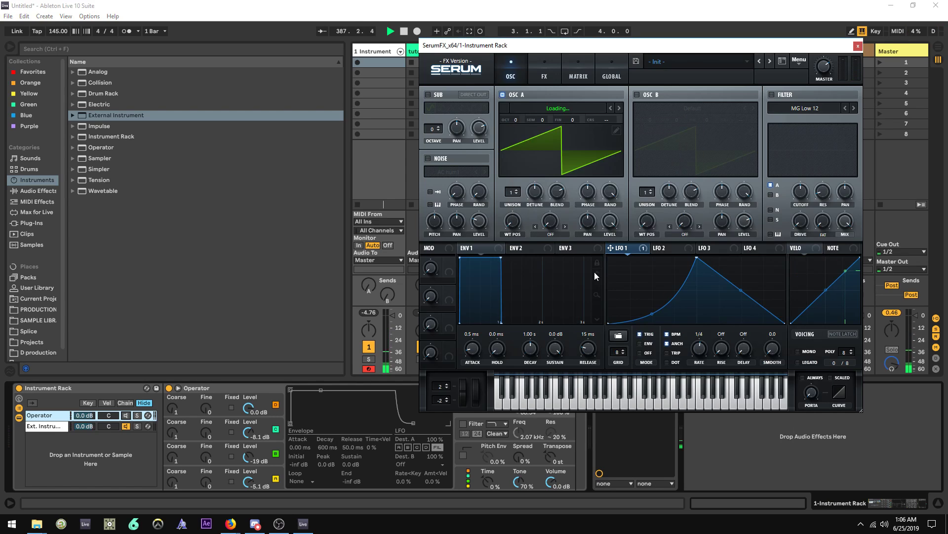
# - Load the kindasubby wavetable from the MISC FM folder of glork tables 1 into oscillator A
pyautogui.click(564, 107)
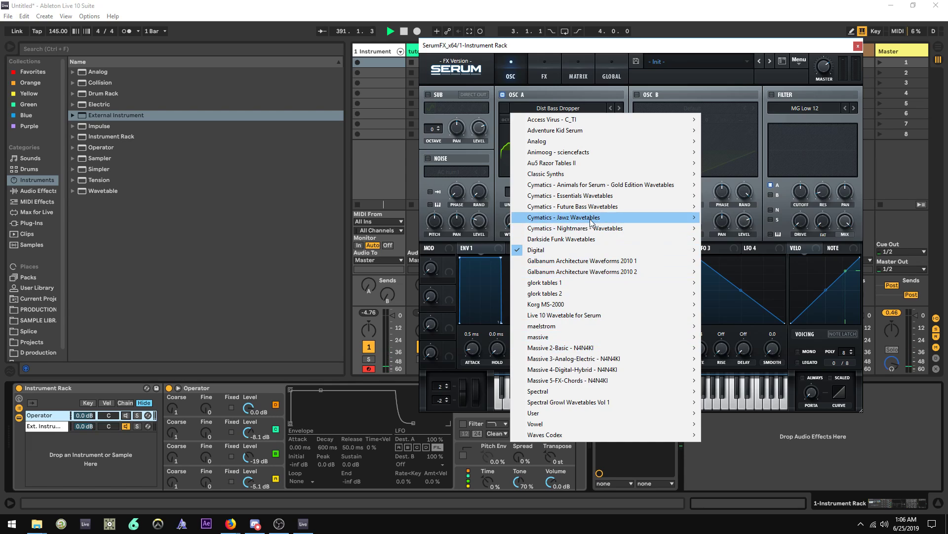
pyautogui.moveTo(618, 283)
pyautogui.moveTo(731, 315)
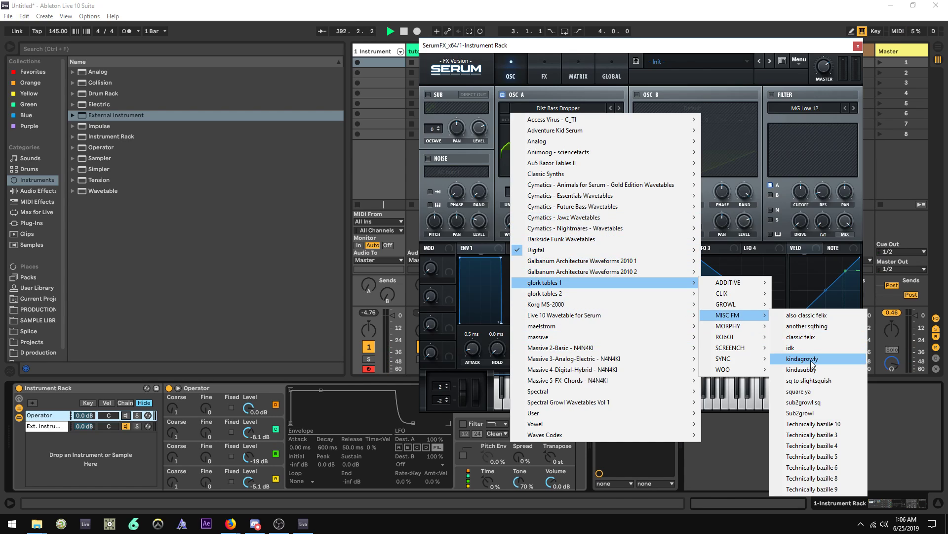
pyautogui.click(812, 370)
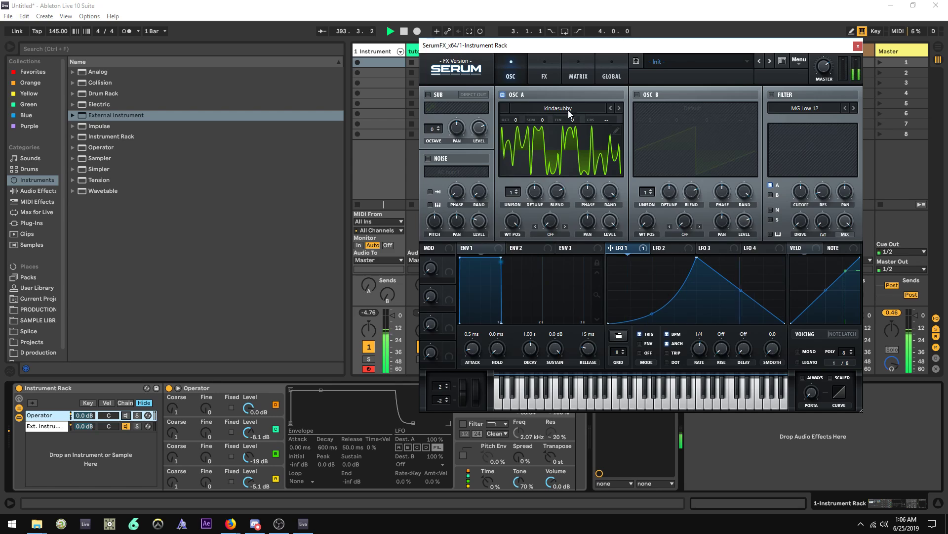
# - Set oscillator A's warp mode to Asym and raise the warp amount
pyautogui.click(550, 234)
pyautogui.click(587, 341)
pyautogui.moveTo(552, 222); pyautogui.dragTo(554, 144)
# - Reactivate the rack's Operator chain and raise oscillator A's octave to +2
pyautogui.click(126, 416)
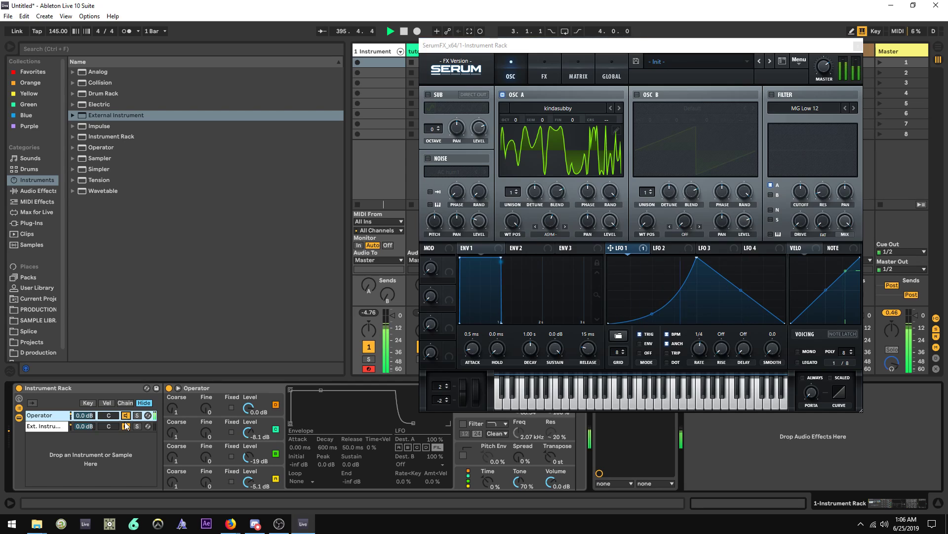
pyautogui.moveTo(513, 221)
pyautogui.mouseDown()
pyautogui.moveTo(512, 207)
pyautogui.moveTo(512, 221)
pyautogui.mouseUp()
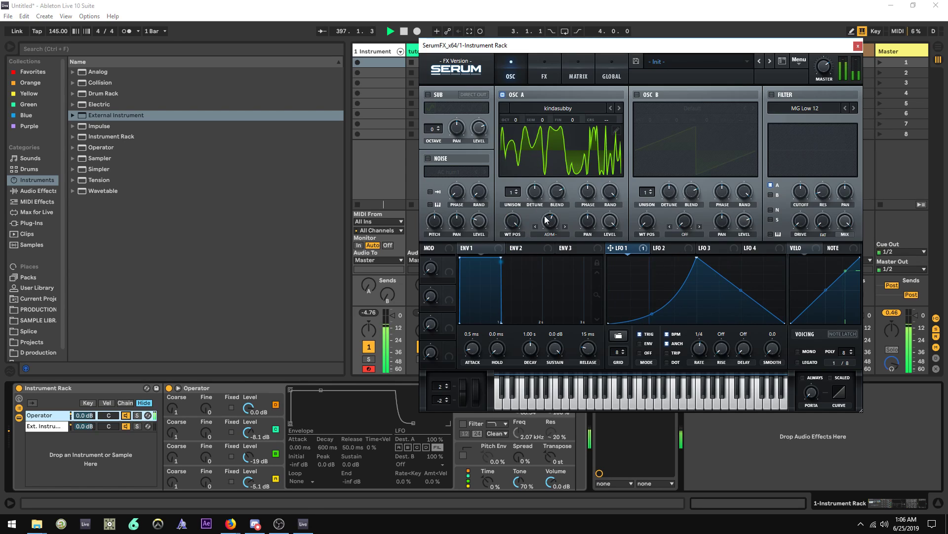
pyautogui.moveTo(525, 118); pyautogui.dragTo(522, 104)
# - Reposition the SerumFX window so the rack's chain list is uncovered, and select the Operator chain
pyautogui.moveTo(617, 45); pyautogui.dragTo(228, 67)
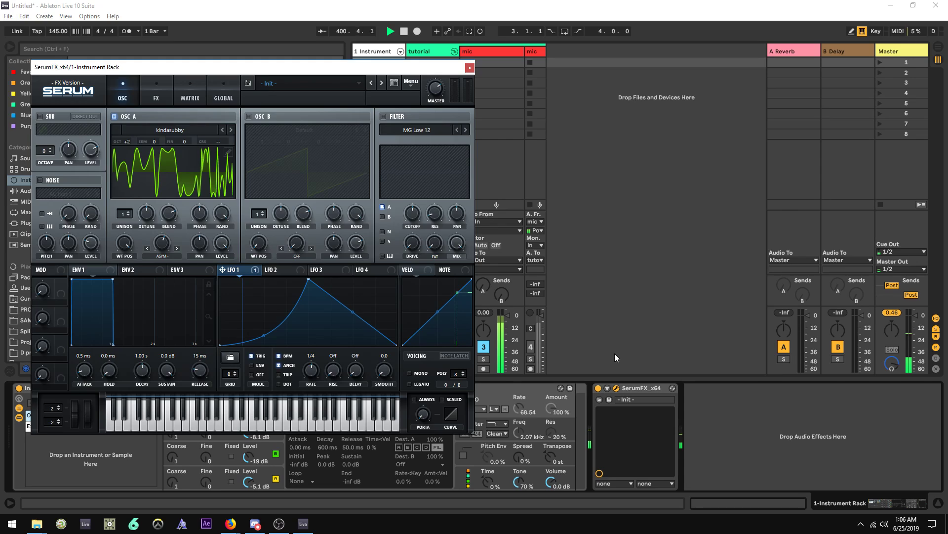
pyautogui.click(646, 389)
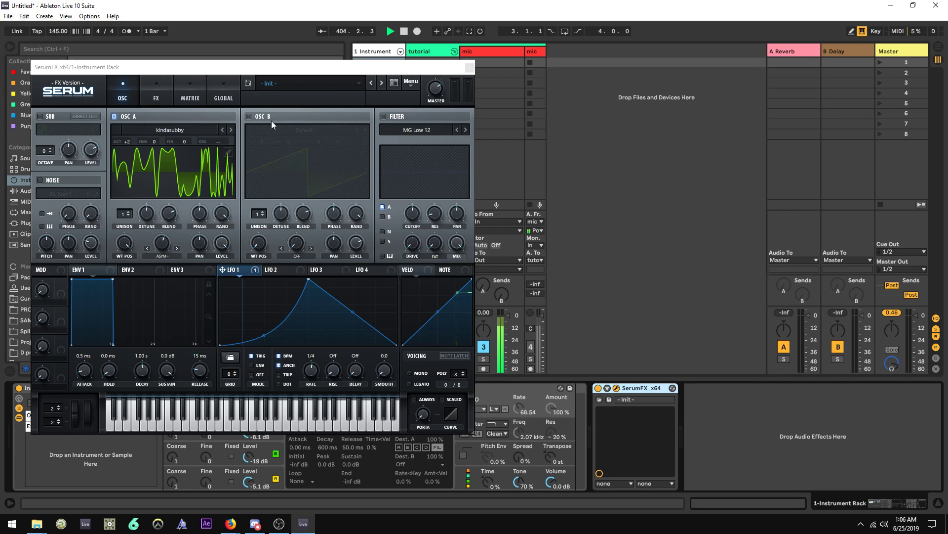
pyautogui.moveTo(219, 63); pyautogui.dragTo(536, 62)
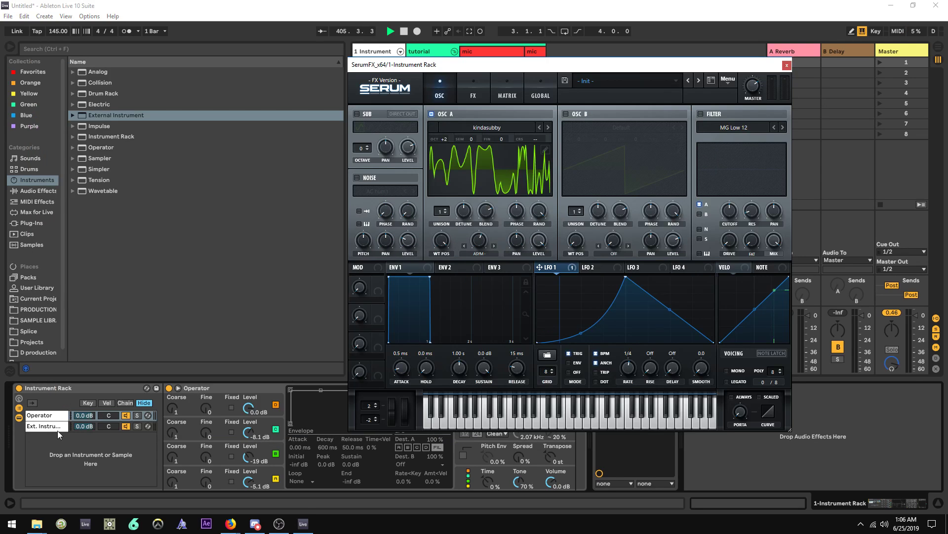
pyautogui.click(52, 414)
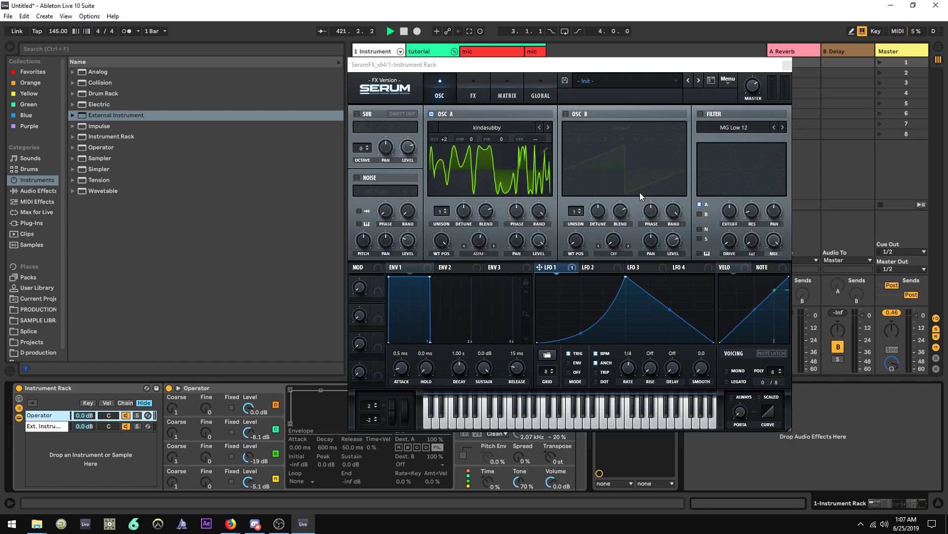
# - Bend LFO 1's rising segment into a deeper concave curve and audition different wavetable positions on oscillator A
pyautogui.click(472, 86)
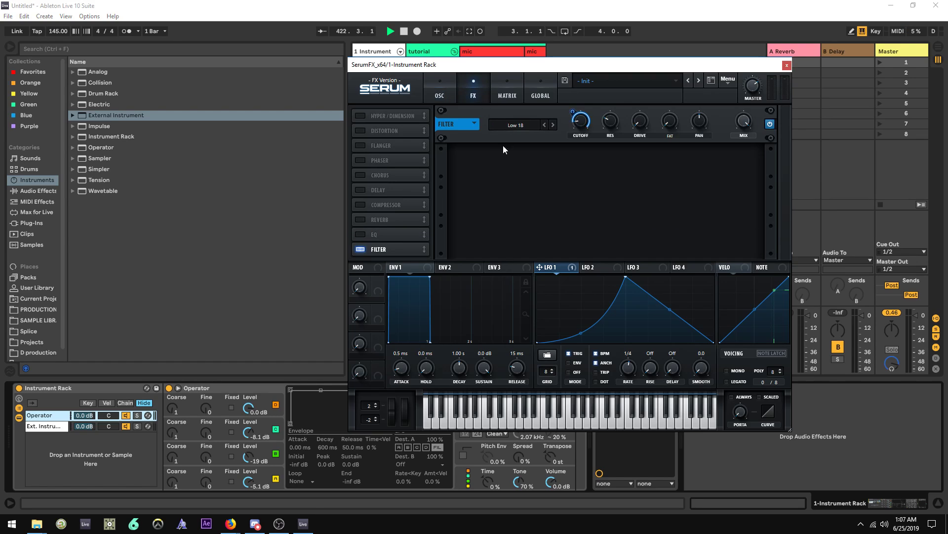
pyautogui.moveTo(581, 333); pyautogui.dragTo(582, 342)
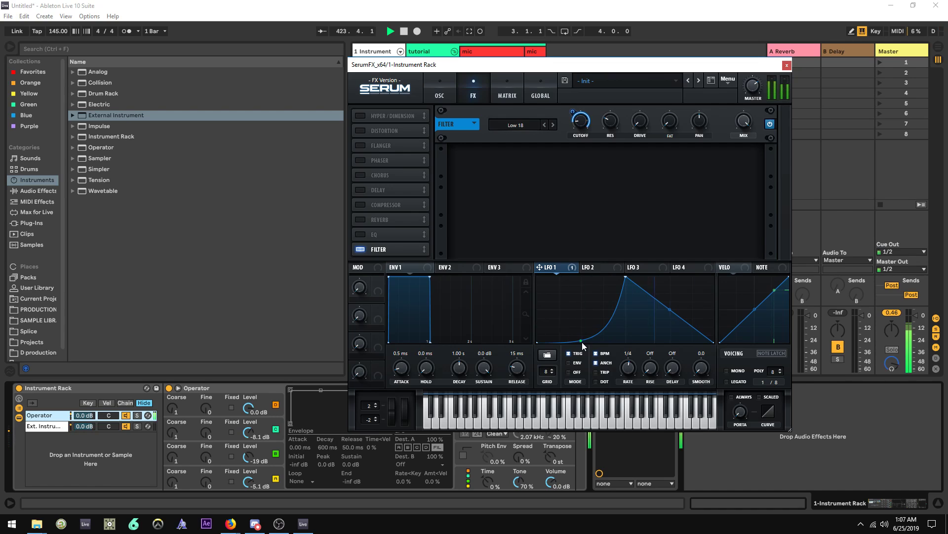
pyautogui.click(453, 97)
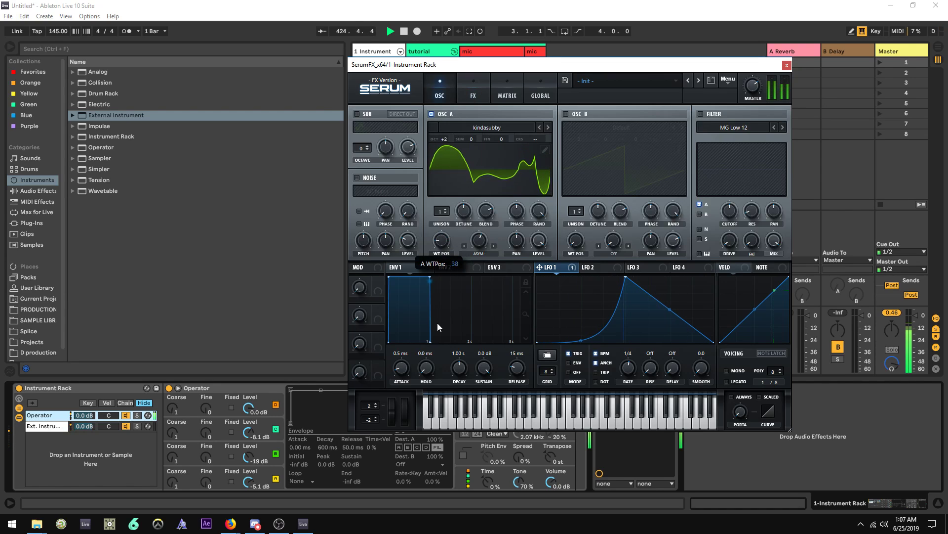
pyautogui.moveTo(435, 333); pyautogui.dragTo(427, 260)
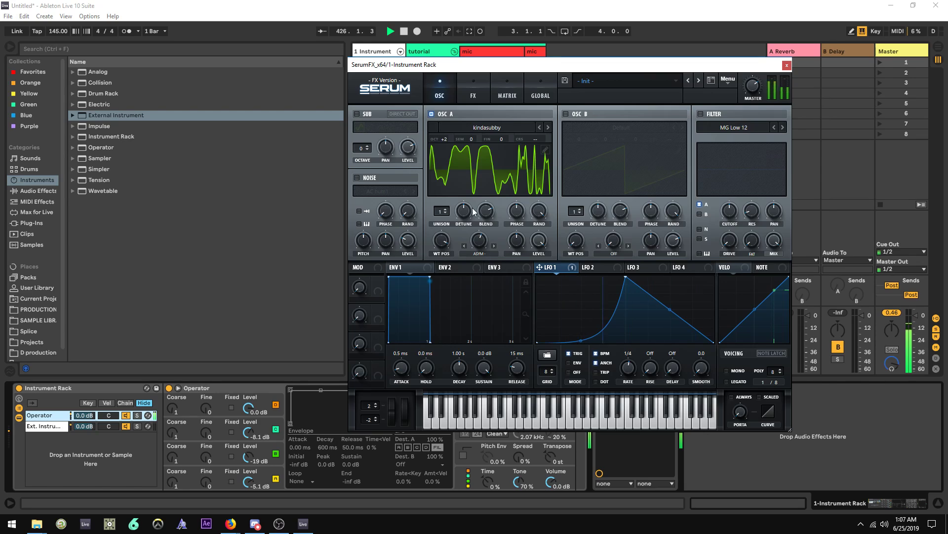
# - Close the SerumFX window and switch to OBS
pyautogui.click(787, 65)
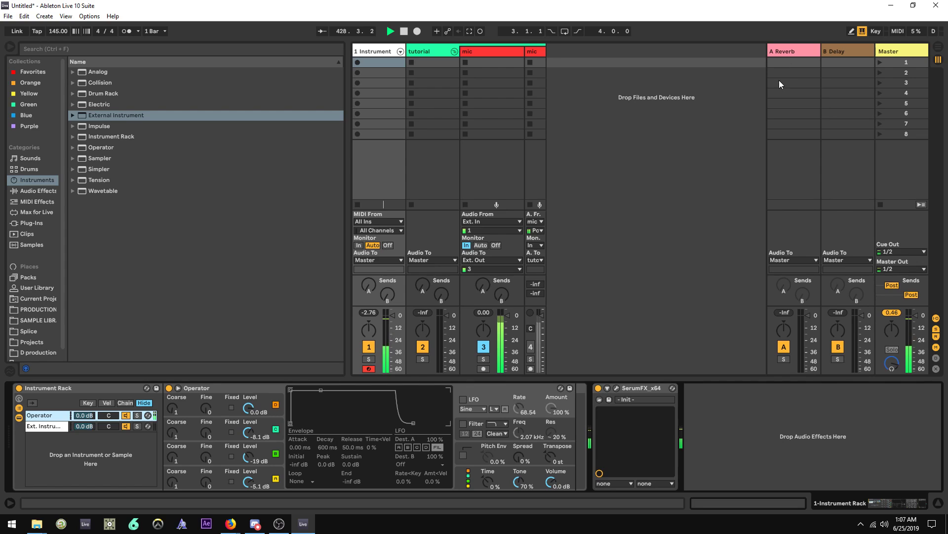
pyautogui.hotkey('alt', 'Tab')
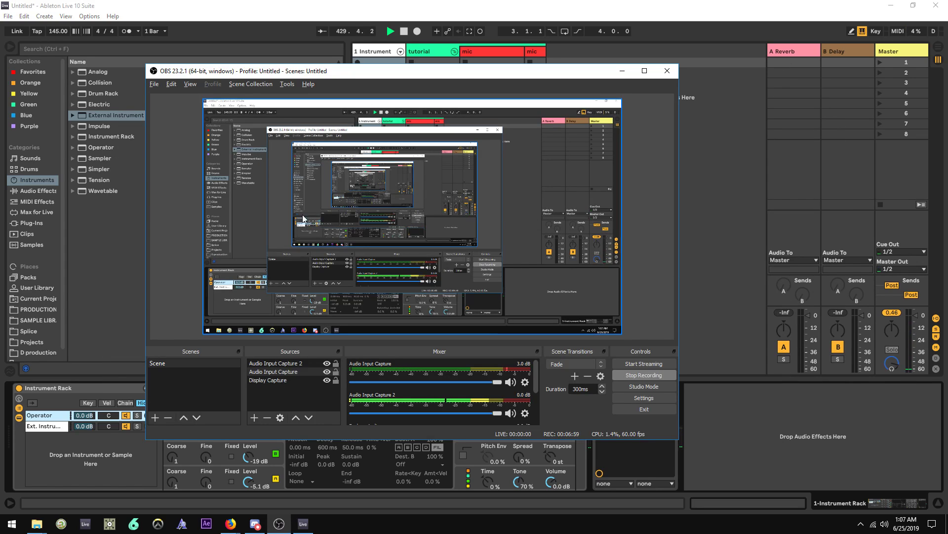